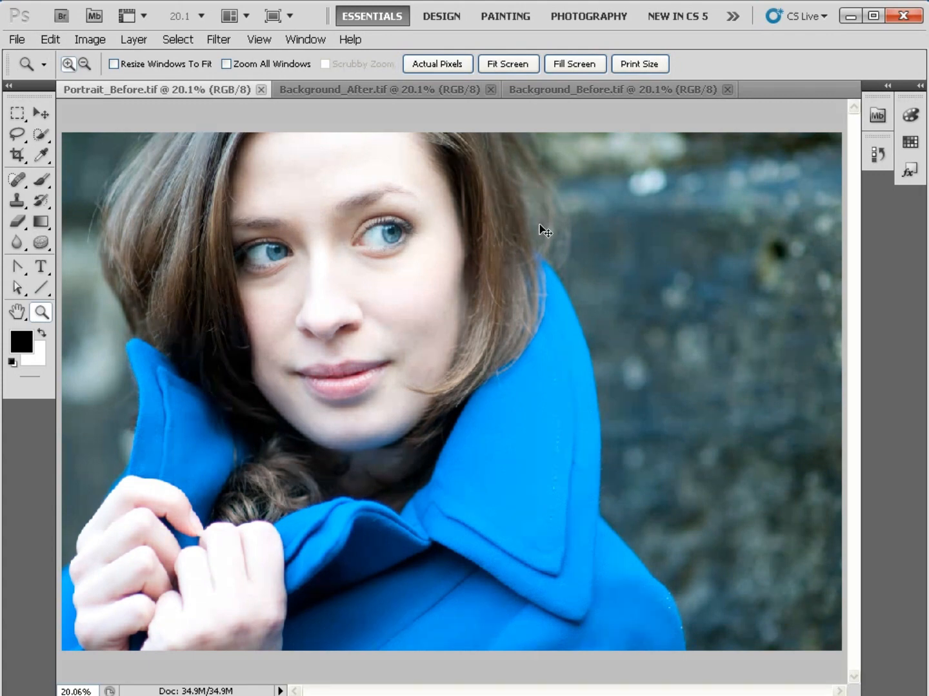
# Examine the finished Background_After composite up close, checking the blending of the hair edges against the new background
pyautogui.hotkey('ctrl', 'Tab')
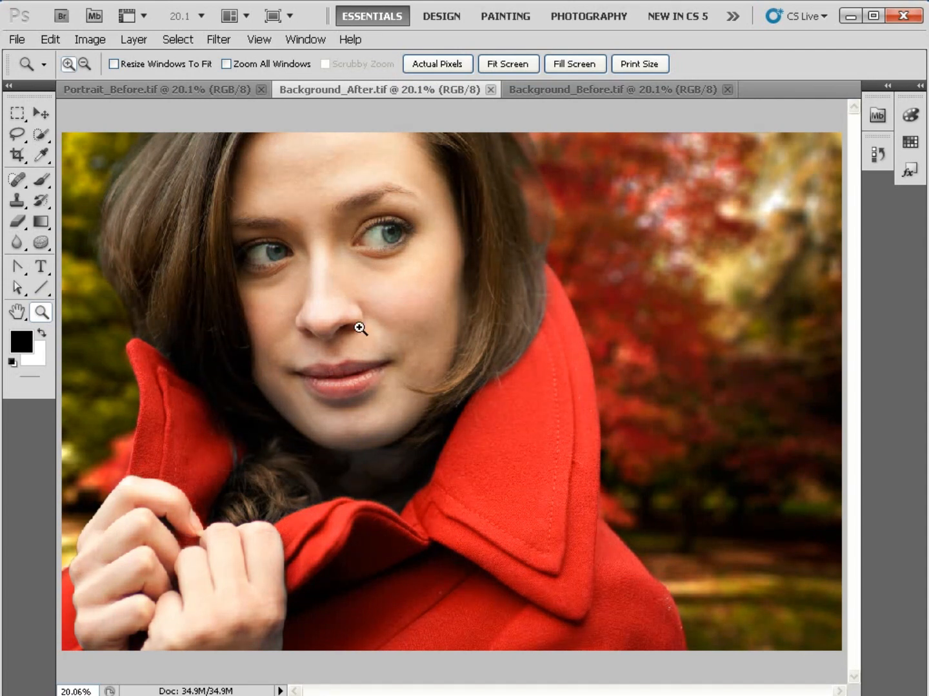
pyautogui.click(111, 187)
pyautogui.click(112, 186)
pyautogui.click(114, 155)
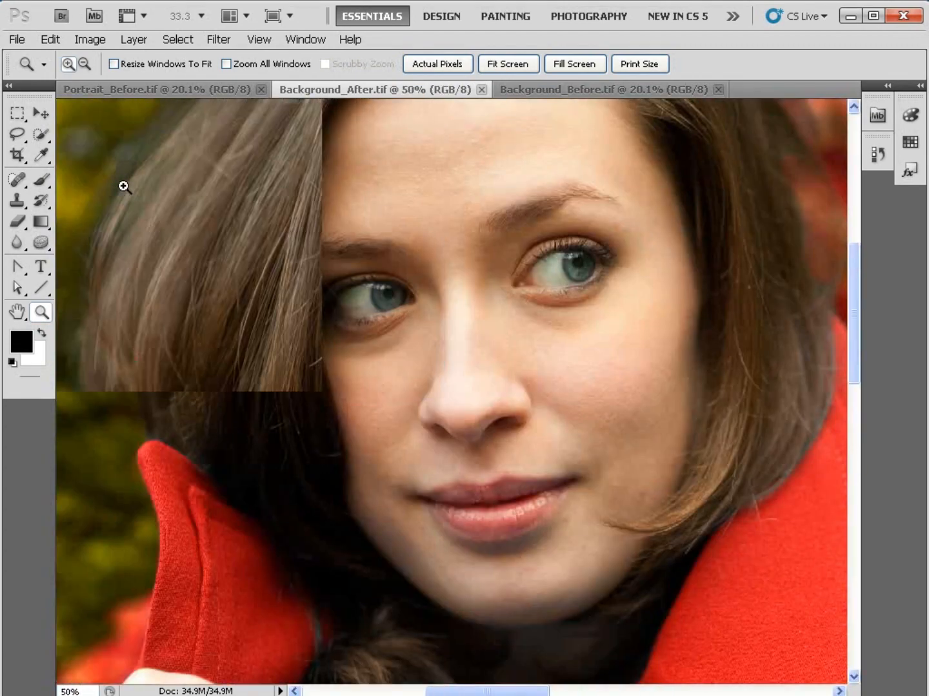
pyautogui.moveTo(128, 284); pyautogui.dragTo(245, 272)
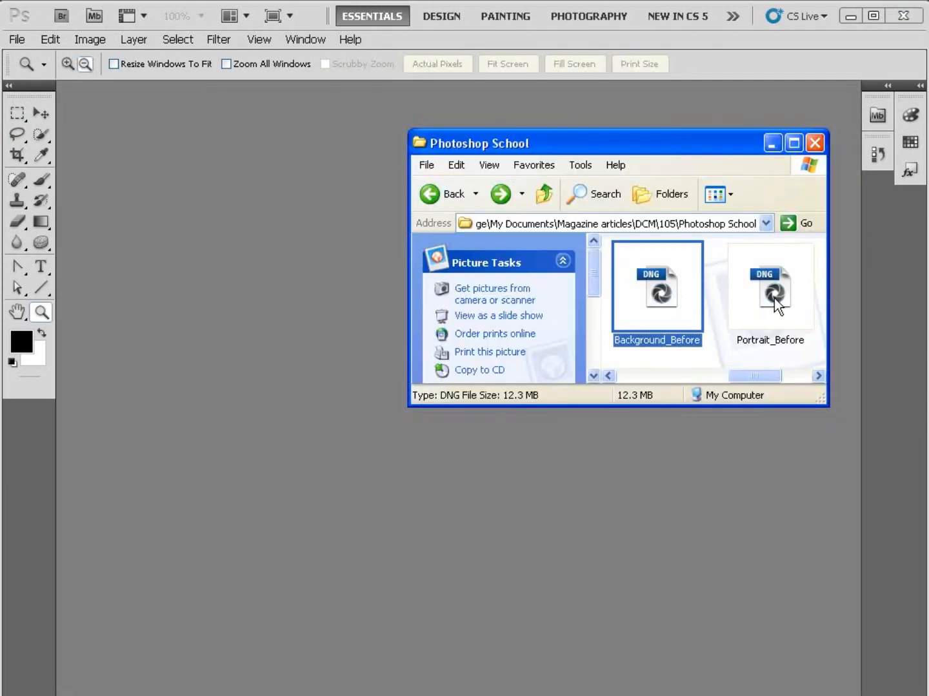
# Open Background_Before and Portrait_Before together in Camera Raw and bring up the portrait for editing
pyautogui.keyDown('ctrl'); pyautogui.click(773, 295); pyautogui.keyUp('ctrl')
pyautogui.moveTo(672, 296); pyautogui.dragTo(206, 430)
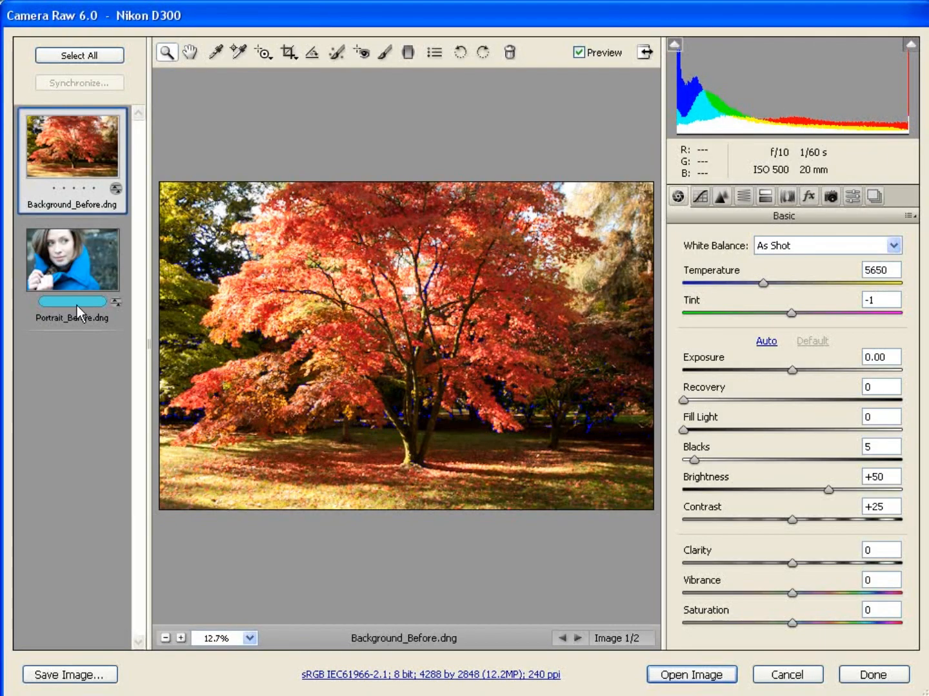
pyautogui.click(72, 282)
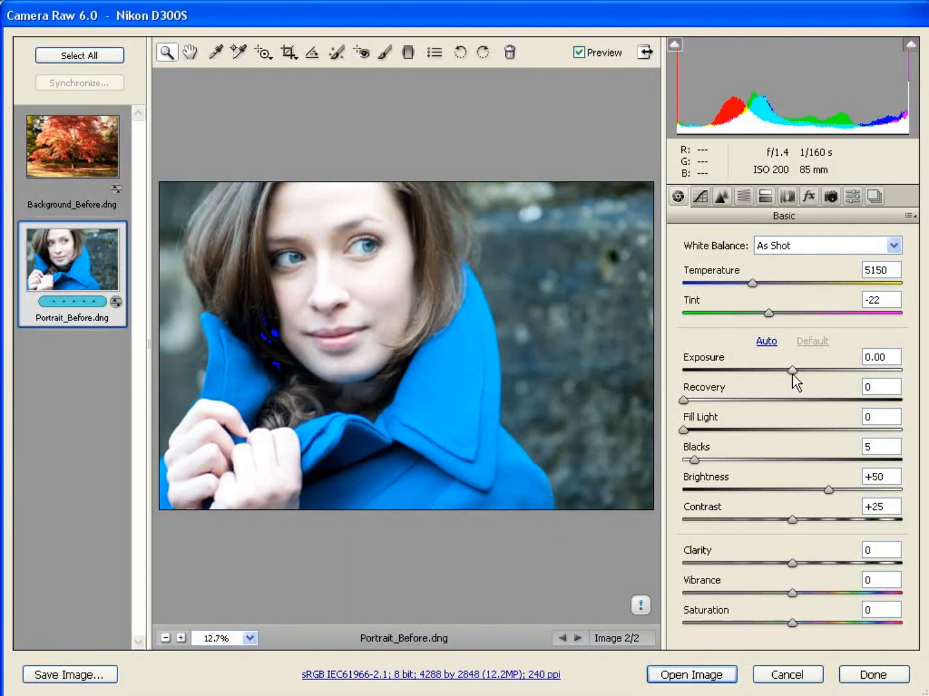
# Set the portrait's Exposure to -1.00, Temperature to 8000 and Saturation to +12, and compare it with the unedited version
pyautogui.moveTo(791, 371); pyautogui.dragTo(764, 374)
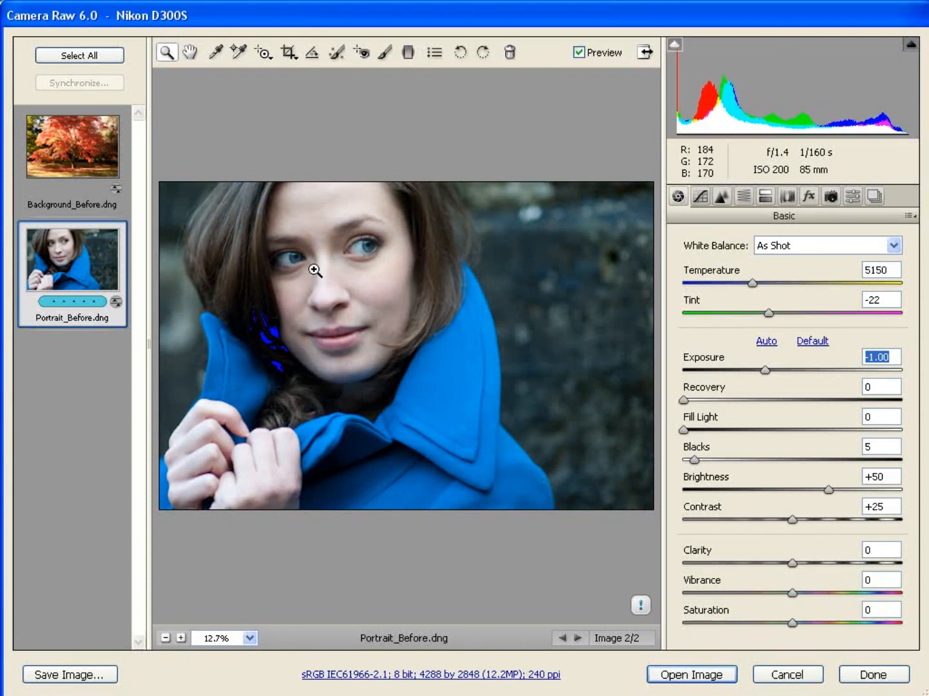
pyautogui.moveTo(748, 281); pyautogui.dragTo(809, 287)
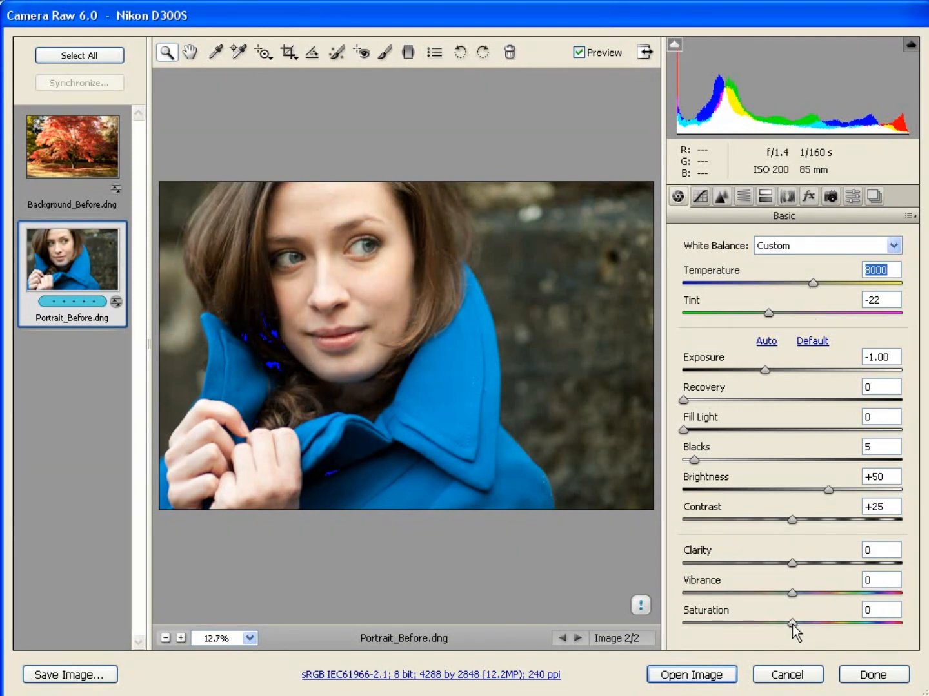
pyautogui.moveTo(793, 625); pyautogui.dragTo(805, 624)
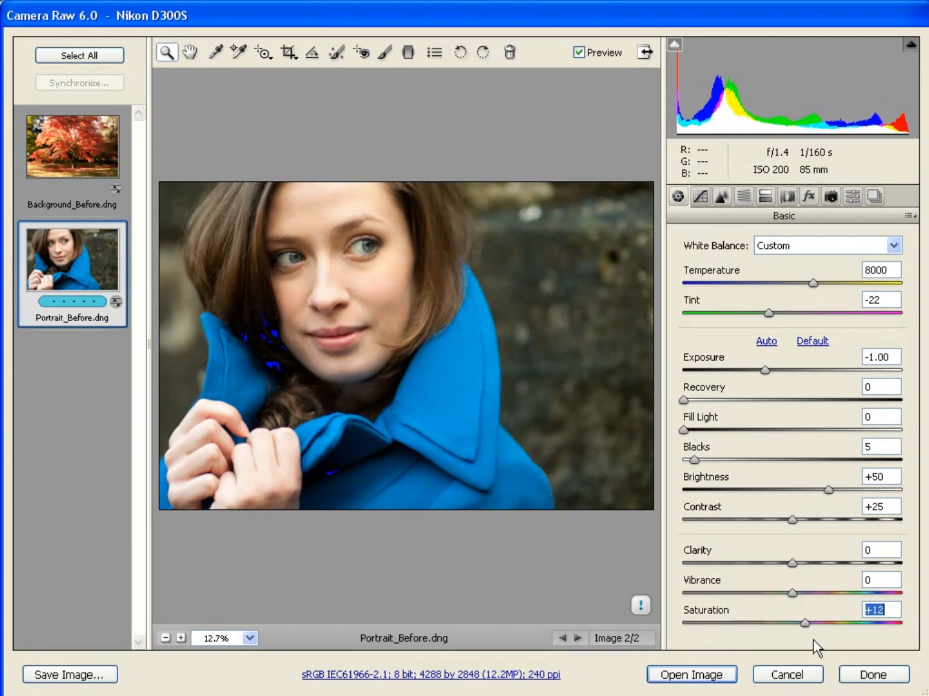
pyautogui.click(583, 54)
pyautogui.click(584, 54)
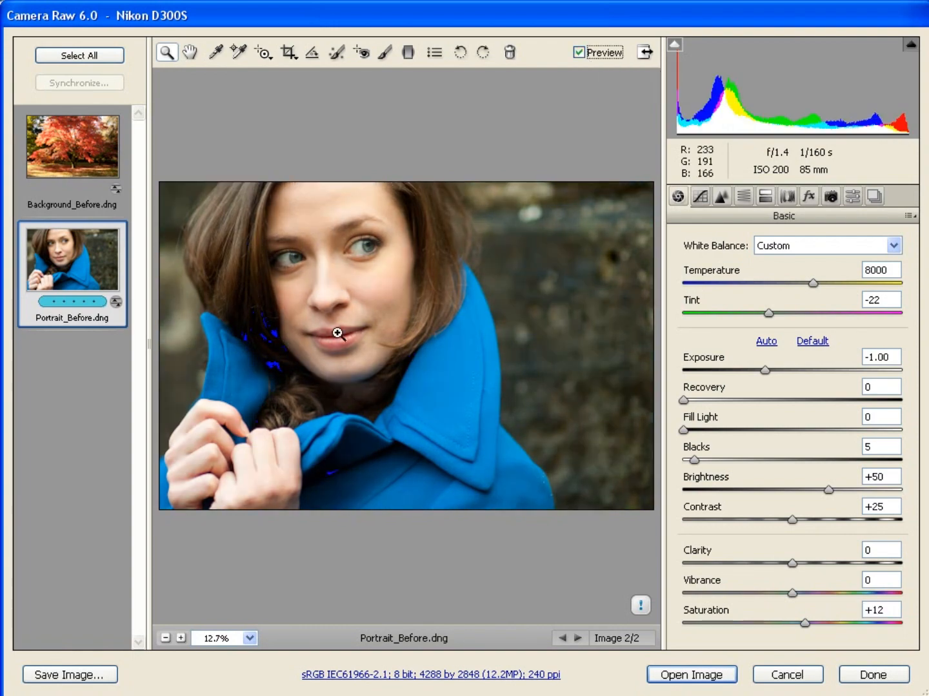
# Heal the small blemishes across the woman's forehead with Spot Removal at radius 3 and opacity 100
pyautogui.click(327, 283)
pyautogui.click(327, 288)
pyautogui.press('space')
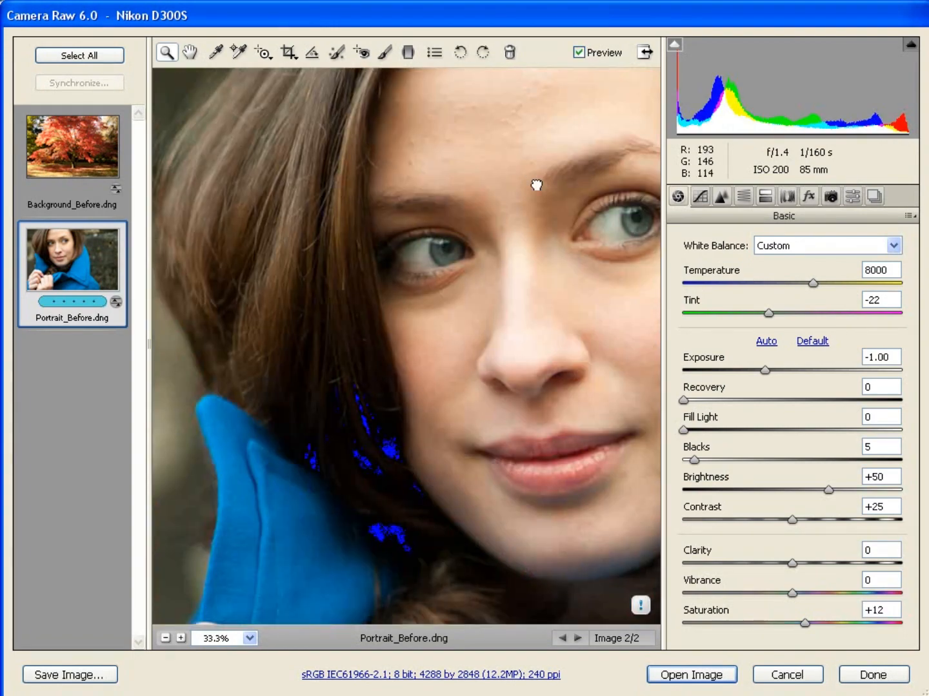
pyautogui.moveTo(536, 184); pyautogui.dragTo(467, 198)
pyautogui.click(439, 171)
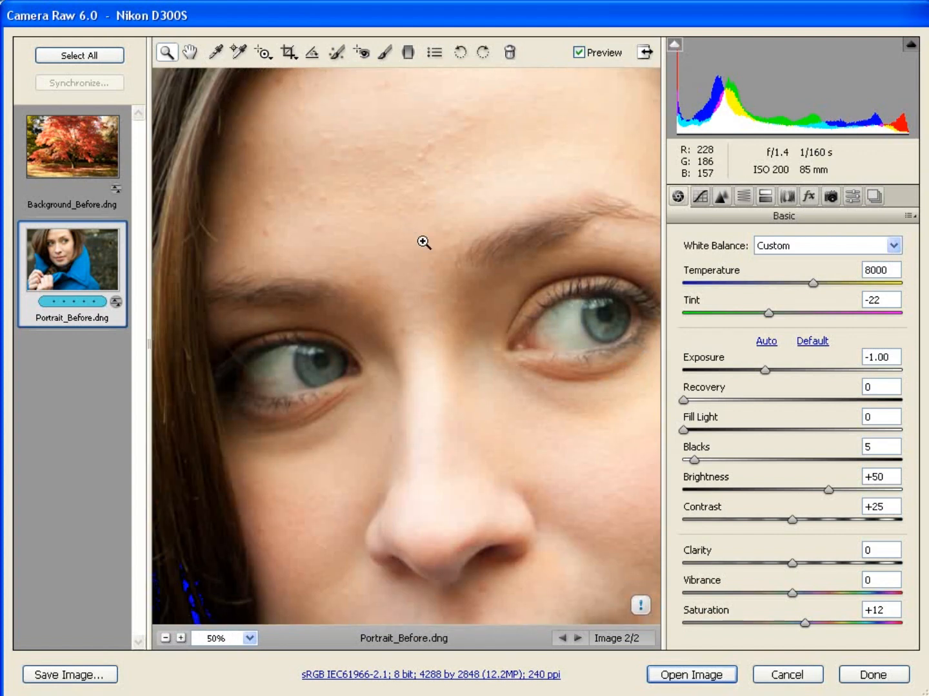
pyautogui.click(330, 52)
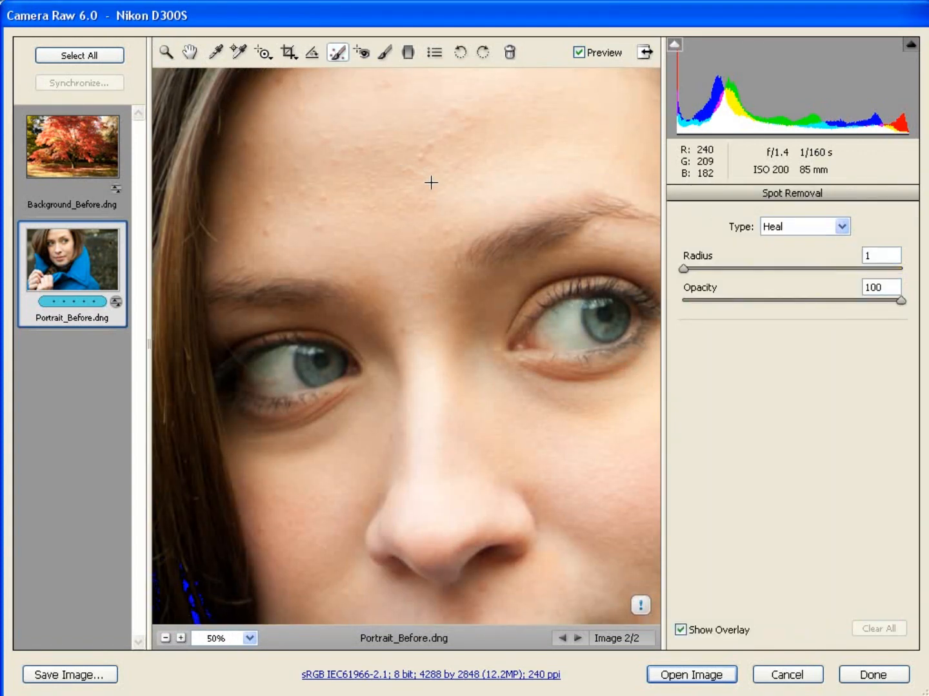
pyautogui.moveTo(425, 186); pyautogui.dragTo(428, 194)
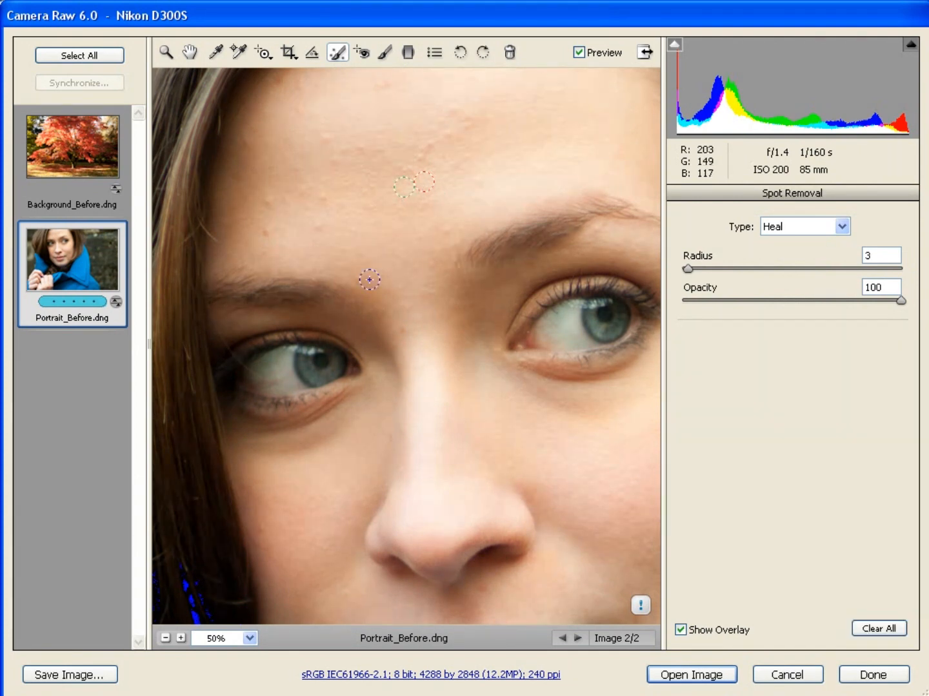
pyautogui.click(427, 144)
pyautogui.click(330, 136)
pyautogui.click(335, 158)
pyautogui.click(261, 202)
pyautogui.click(324, 194)
pyautogui.click(318, 225)
pyautogui.click(265, 236)
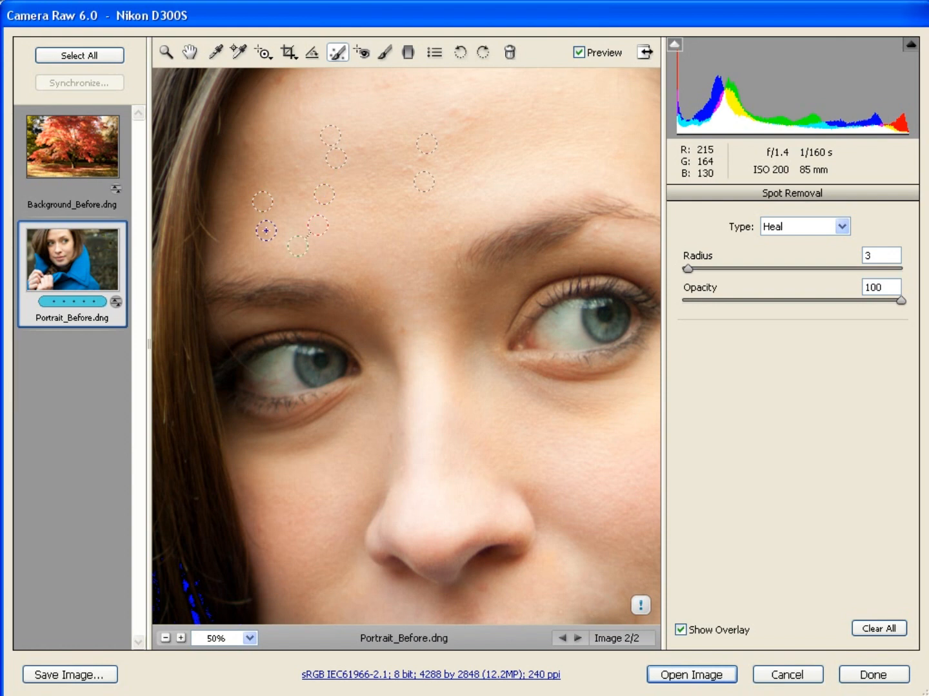
pyautogui.click(452, 110)
# Raise the Vibrance of the Background_Before tree photo to +29
pyautogui.click(84, 174)
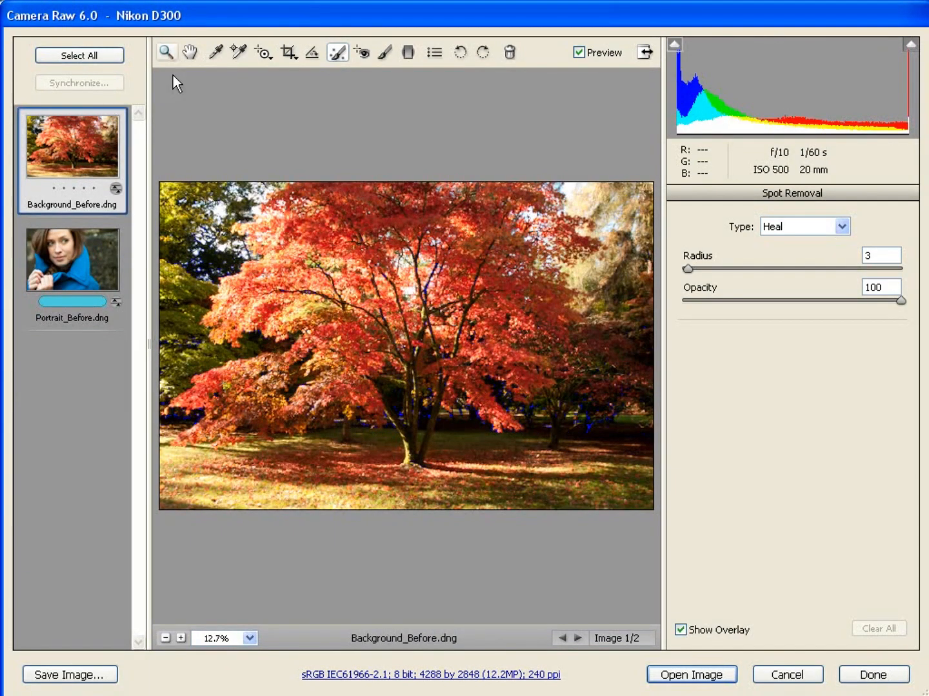
pyautogui.click(167, 53)
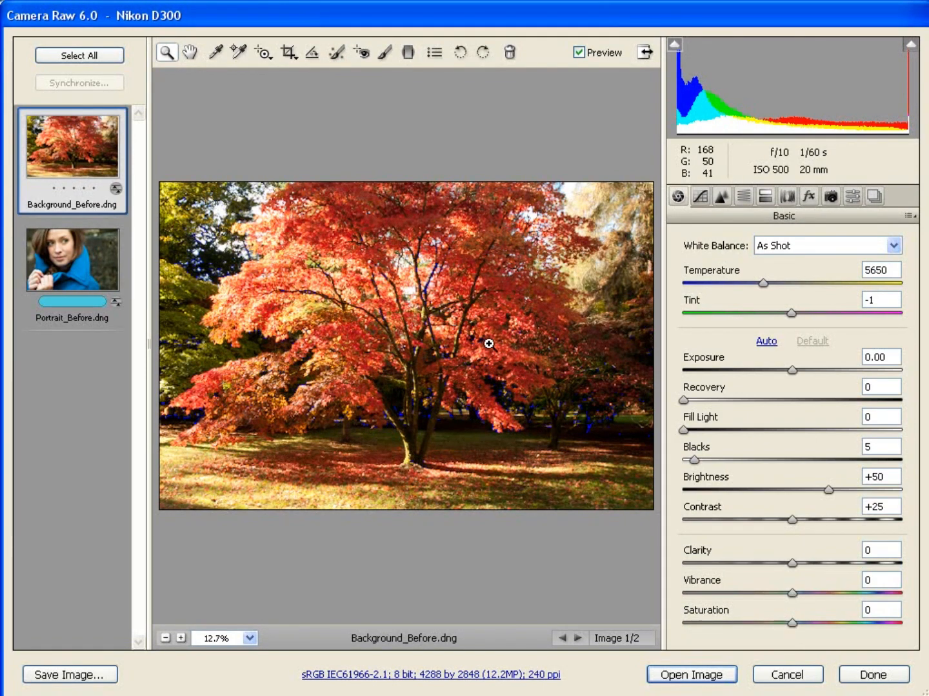
pyautogui.click(793, 594)
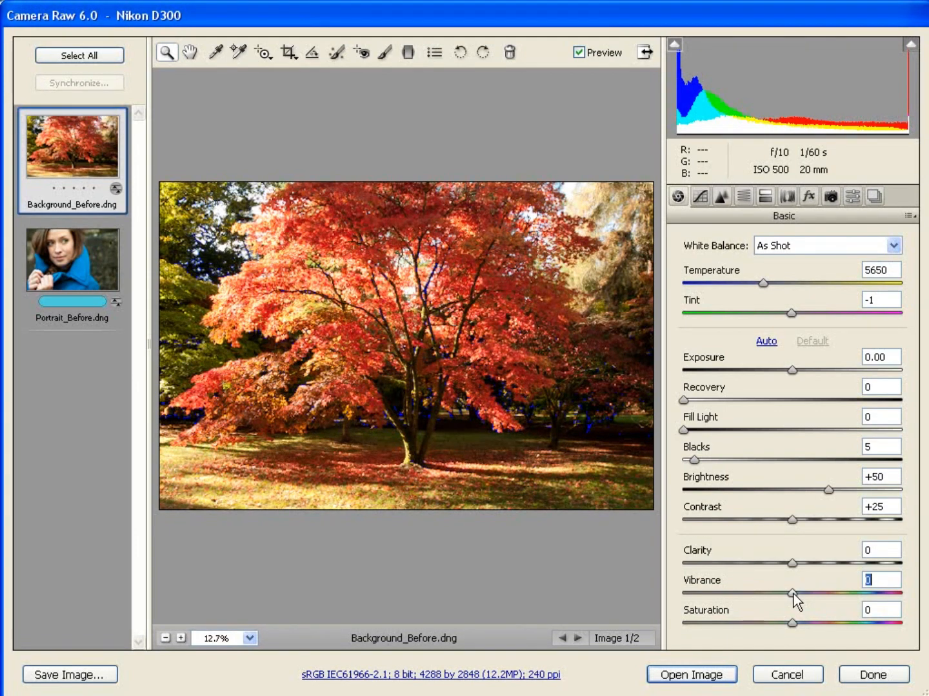
pyautogui.moveTo(793, 594); pyautogui.dragTo(826, 594)
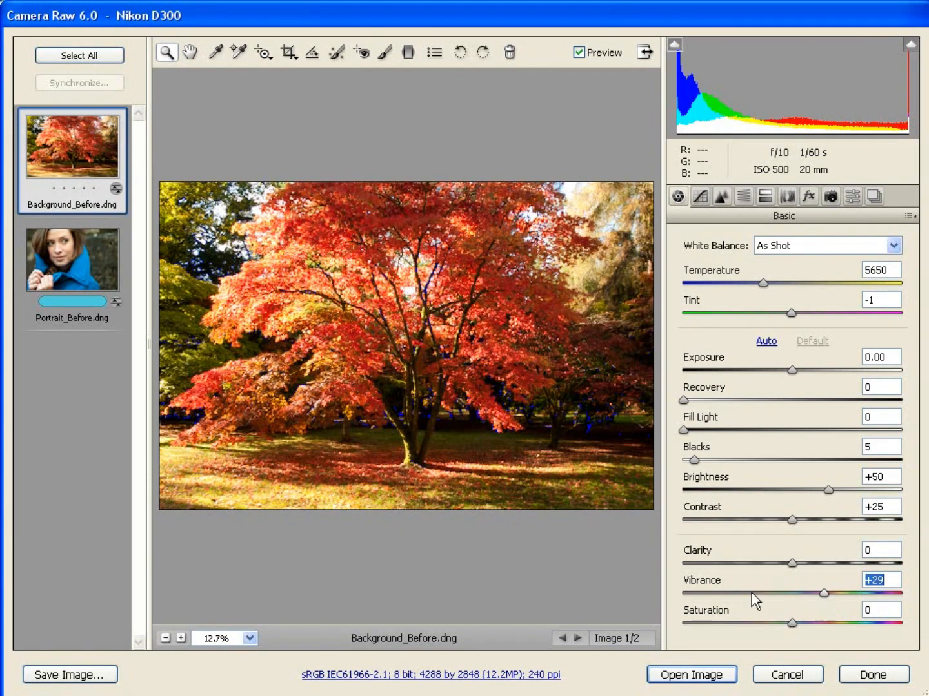
# Select both the background and portrait raw files and open them in Photoshop
pyautogui.press('shift')
pyautogui.keyDown('shift'); pyautogui.click(78, 264); pyautogui.keyUp('shift')
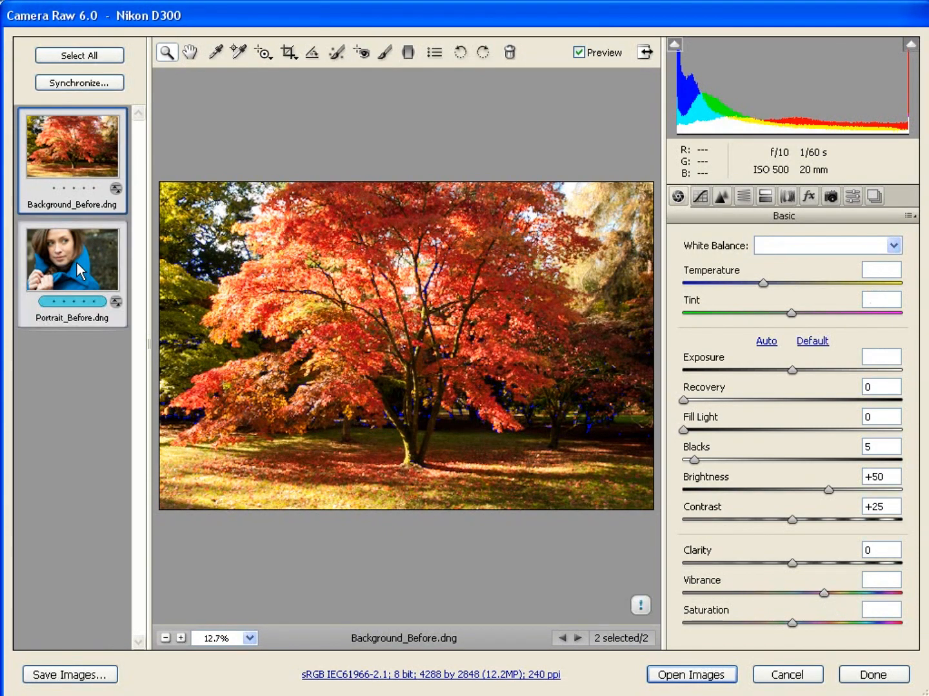
pyautogui.click(705, 678)
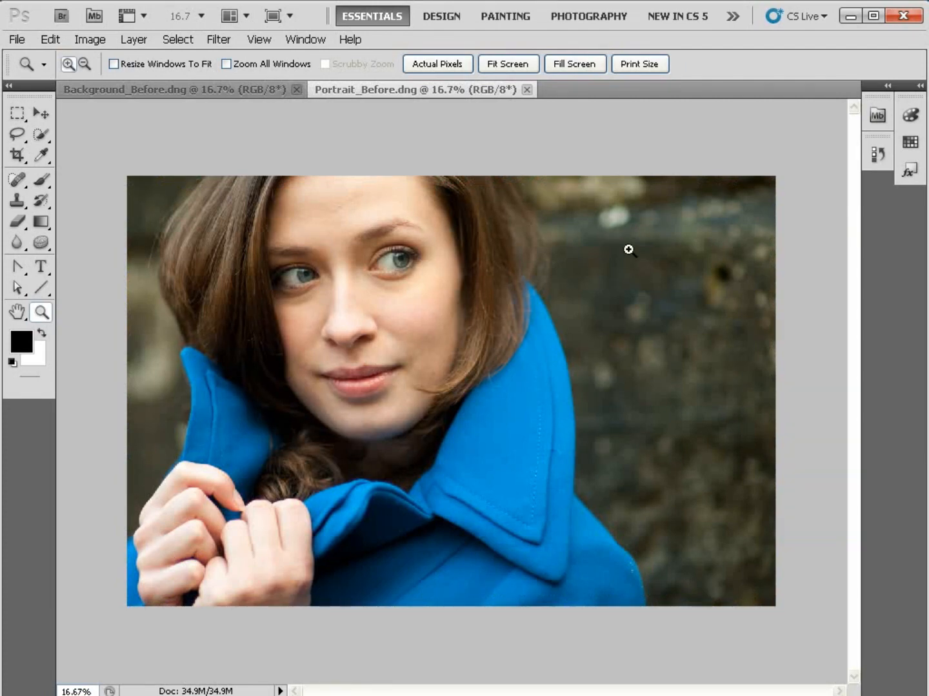
# Apply a Lens Blur to the Background_Before image with Radius 64, Blade Curvature 21, highlight Brightness 6 and Threshold 241
pyautogui.hotkey('ctrl', 'Tab')
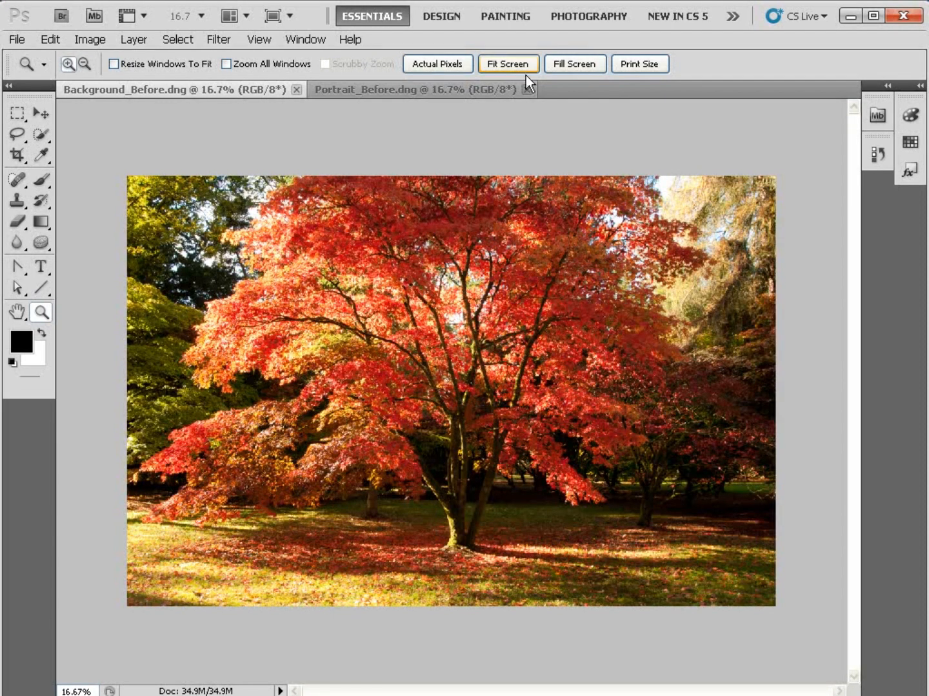
pyautogui.click(215, 42)
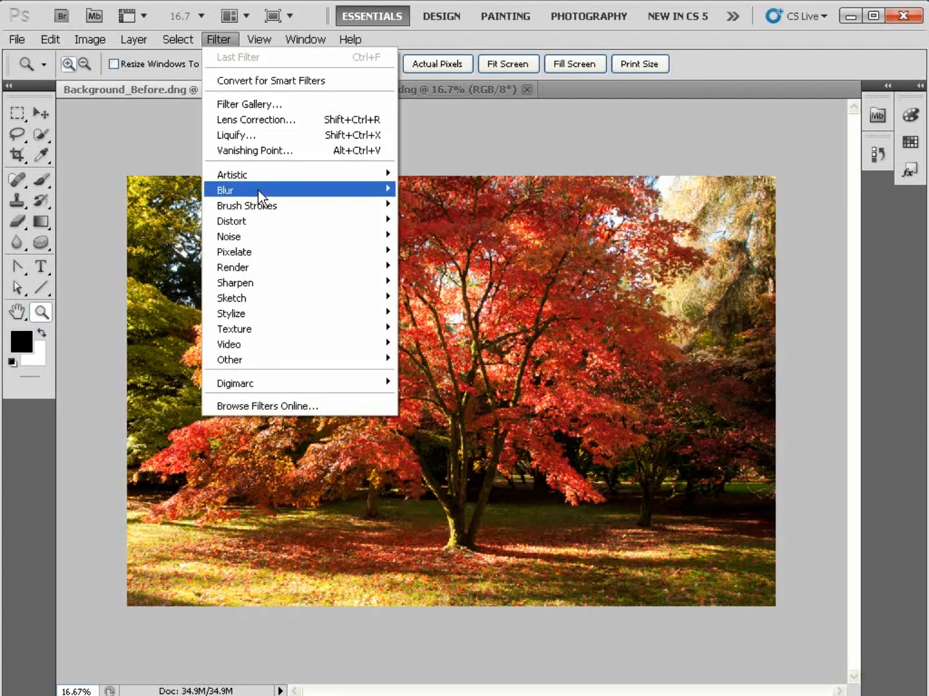
pyautogui.moveTo(263, 189)
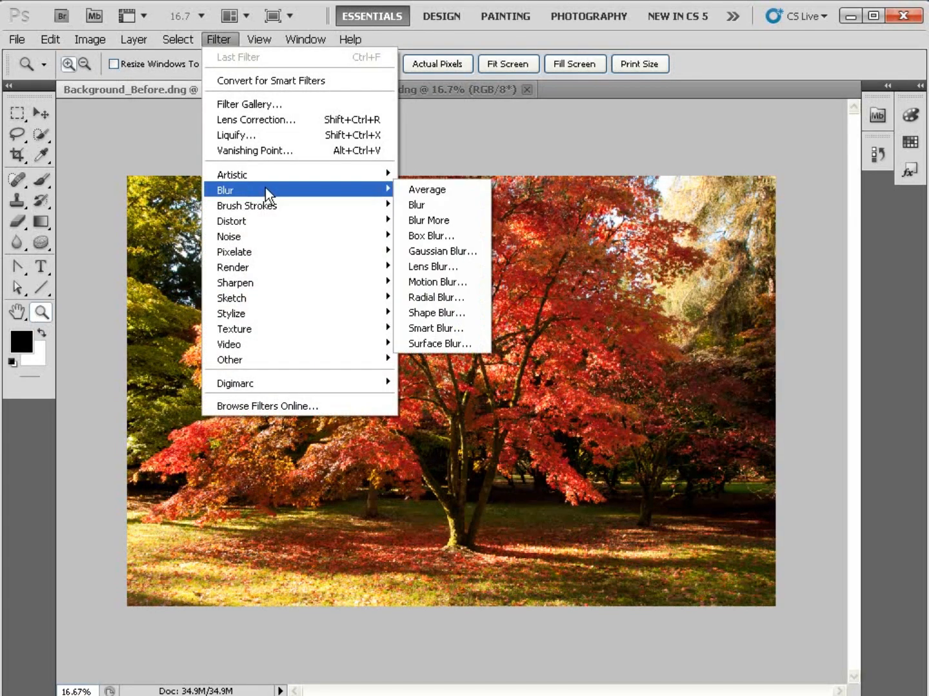
pyautogui.click(447, 264)
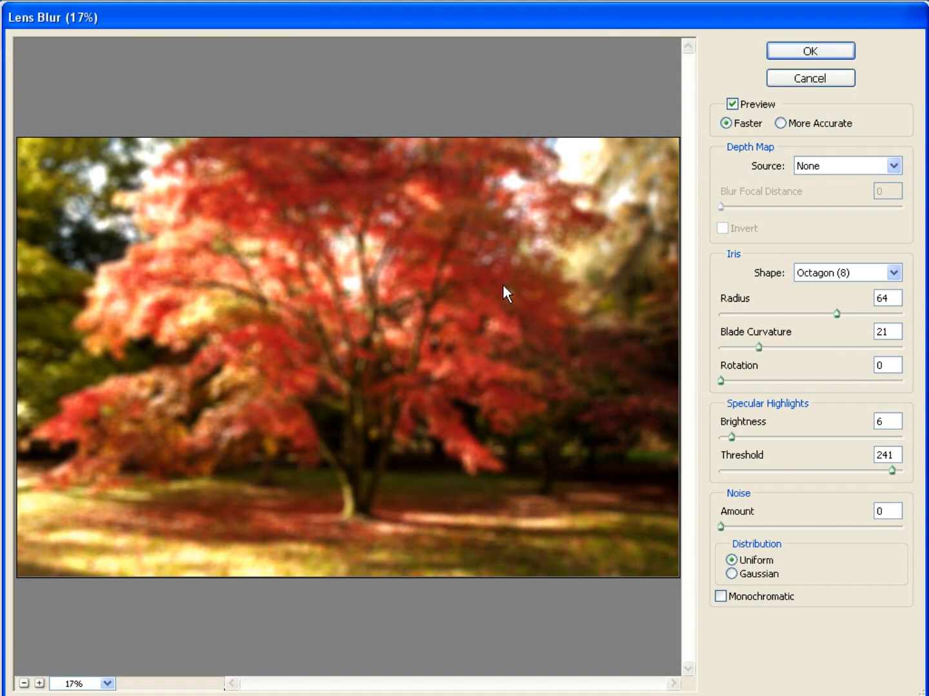
pyautogui.click(803, 55)
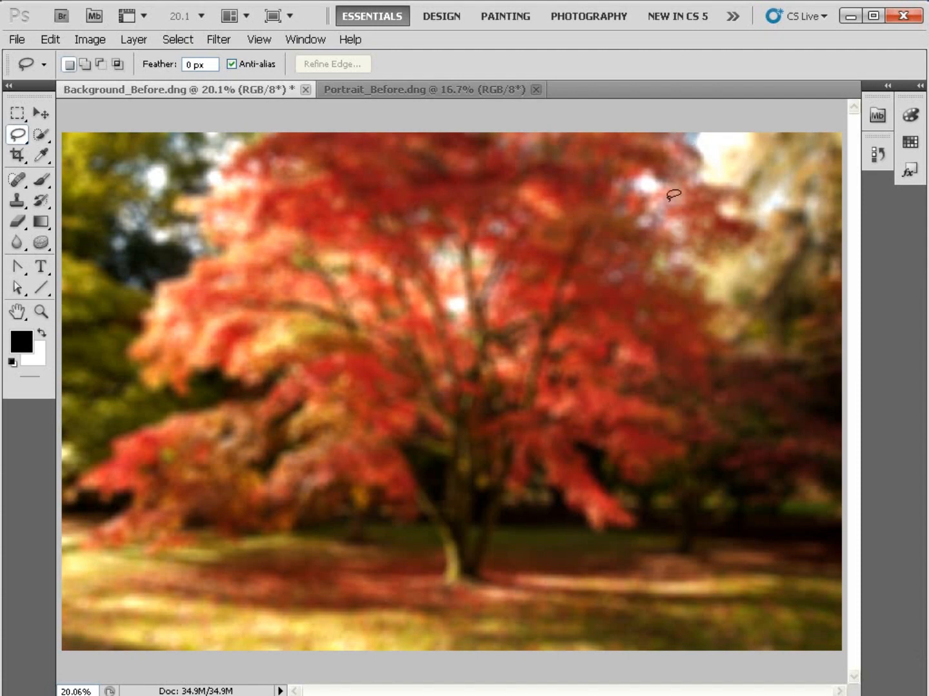
# Lasso the bright sky patch at the image's upper right, replace it with a Content-Aware fill at 100% opacity, and deselect
pyautogui.click(12, 138)
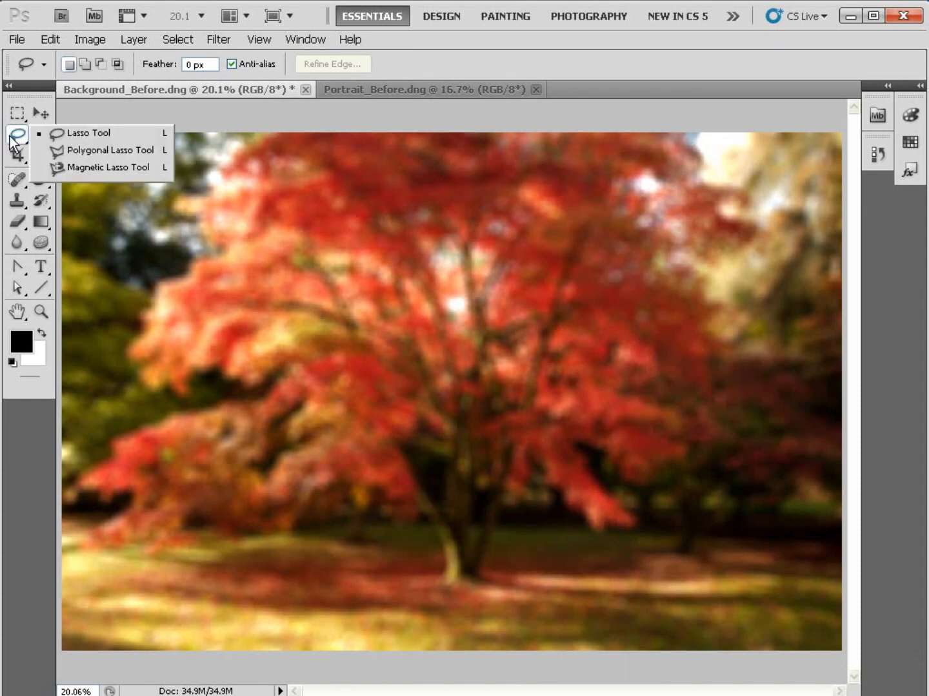
pyautogui.moveTo(676, 131)
pyautogui.mouseDown()
pyautogui.moveTo(677, 194)
pyautogui.moveTo(733, 211)
pyautogui.moveTo(763, 196)
pyautogui.moveTo(791, 160)
pyautogui.moveTo(797, 134)
pyautogui.moveTo(726, 105)
pyautogui.moveTo(684, 114)
pyautogui.mouseUp()
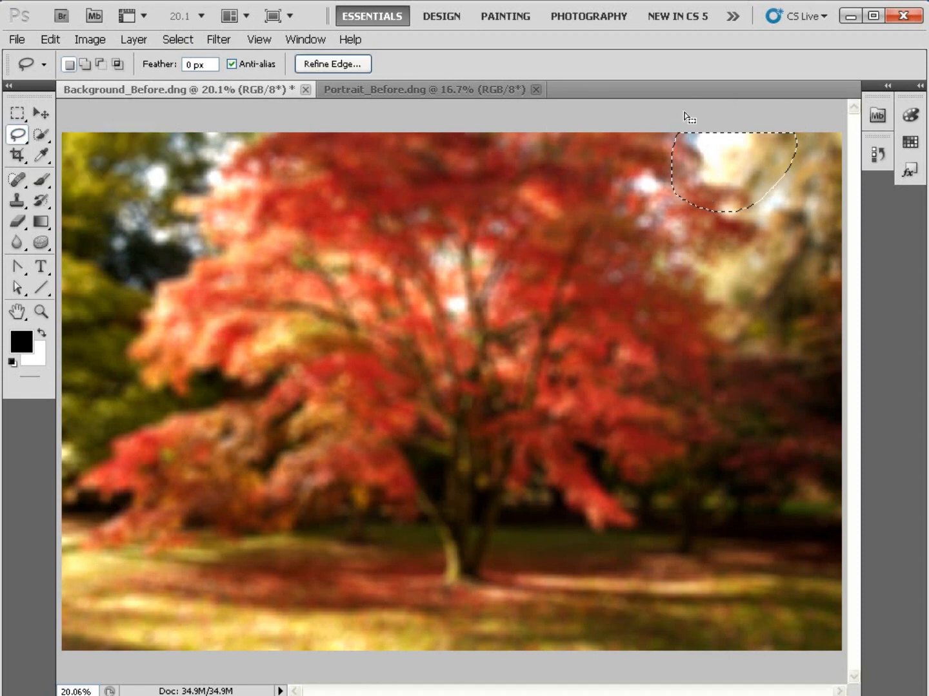
pyautogui.click(51, 42)
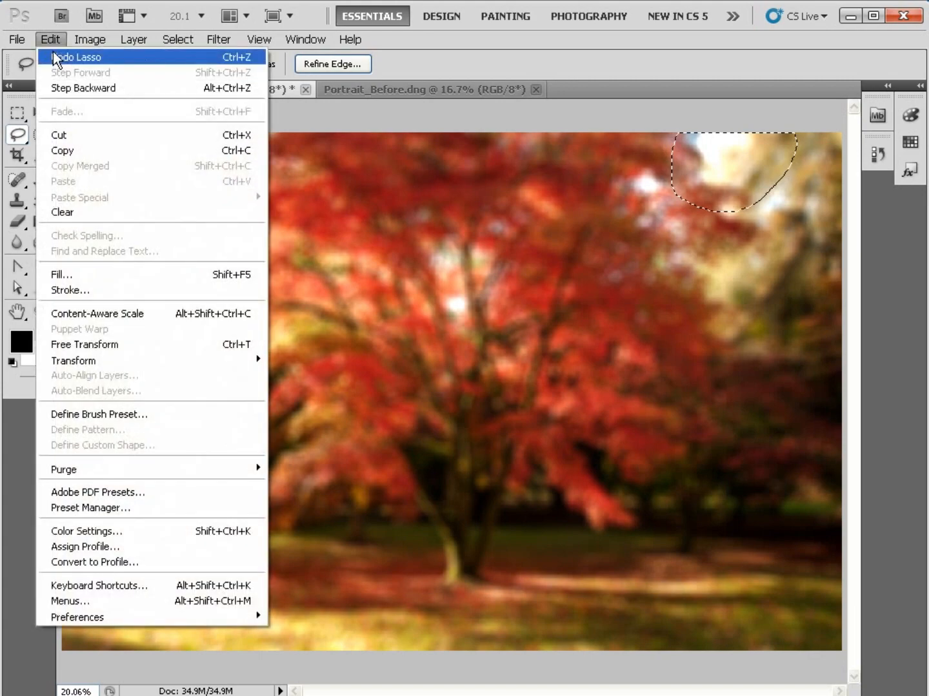
pyautogui.click(104, 270)
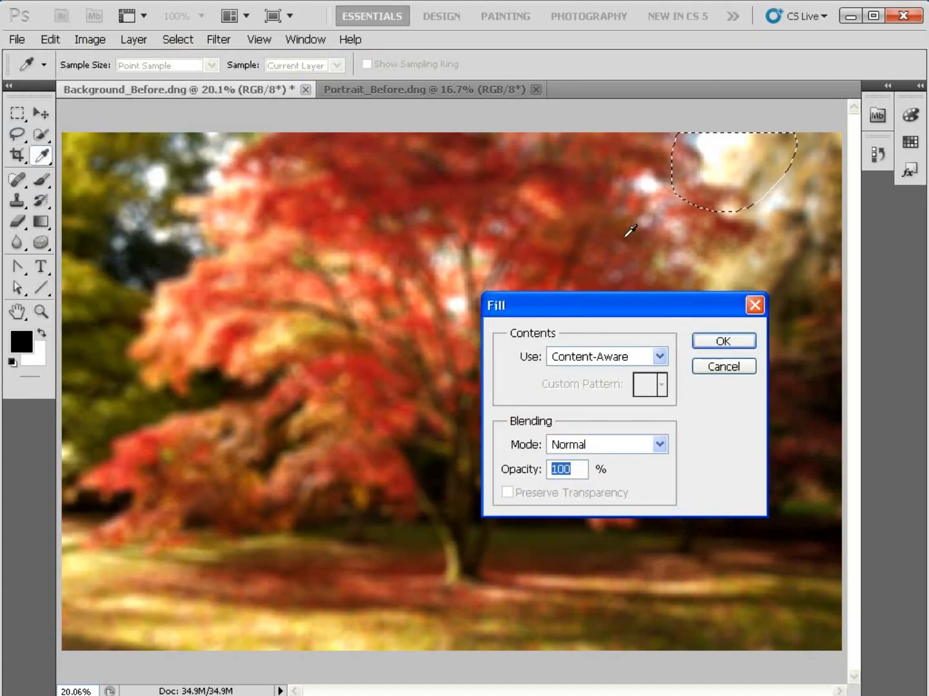
pyautogui.click(714, 338)
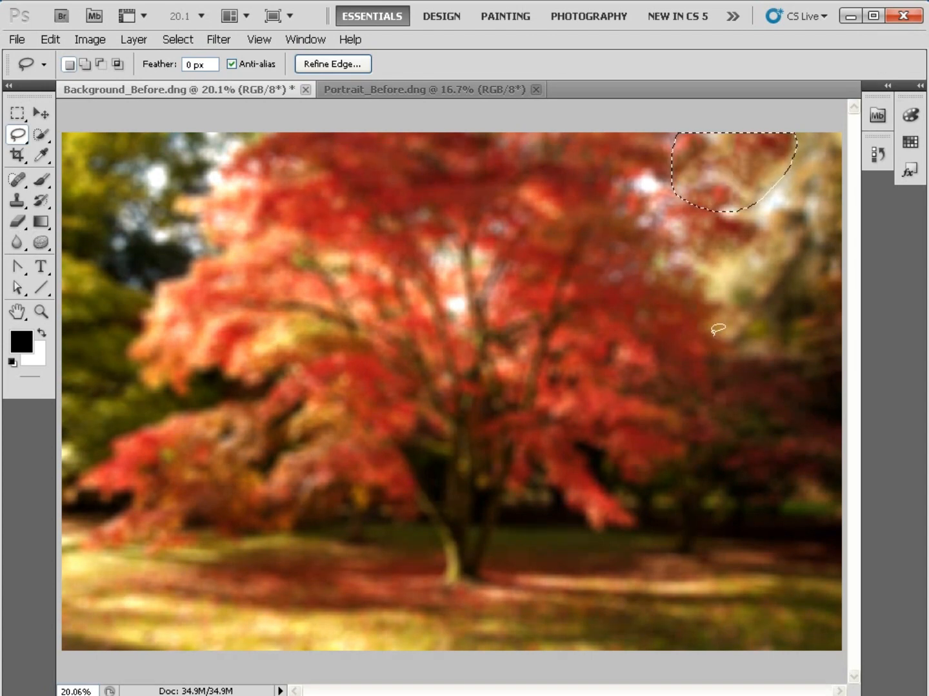
pyautogui.hotkey('ctrl', 'd')
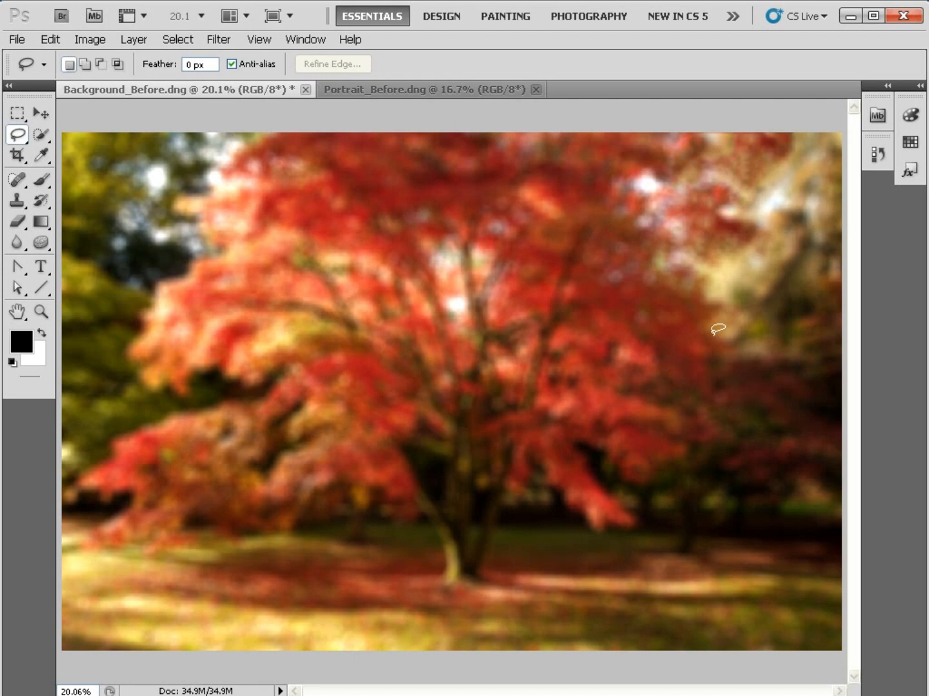
# Switch to the Portrait_Before image and select the woman's hair, face and coat with the Quick Selection tool
pyautogui.press('w')
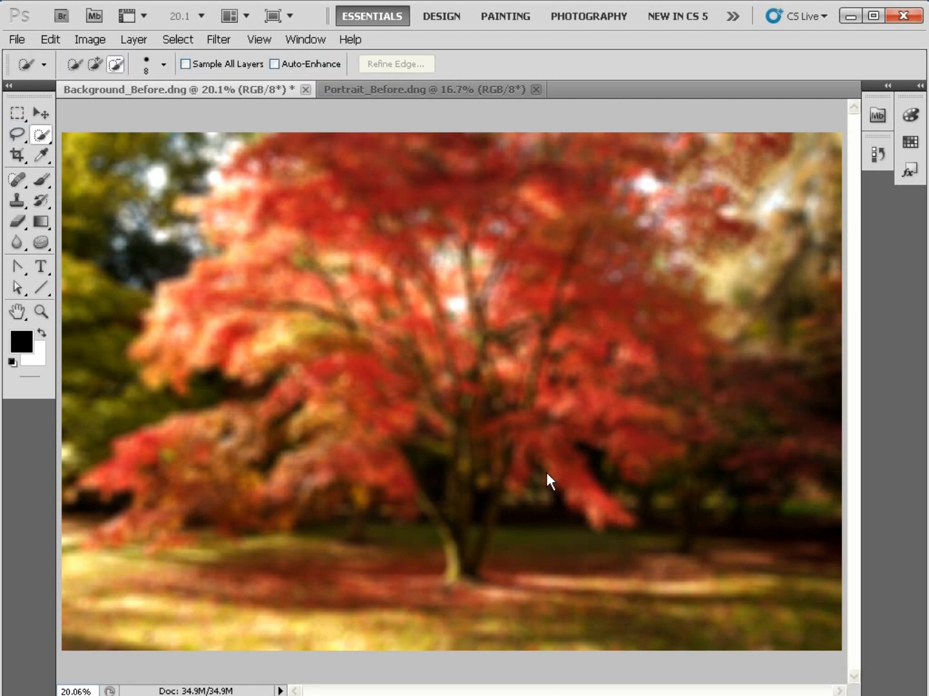
pyautogui.hotkey('ctrl', 'Tab')
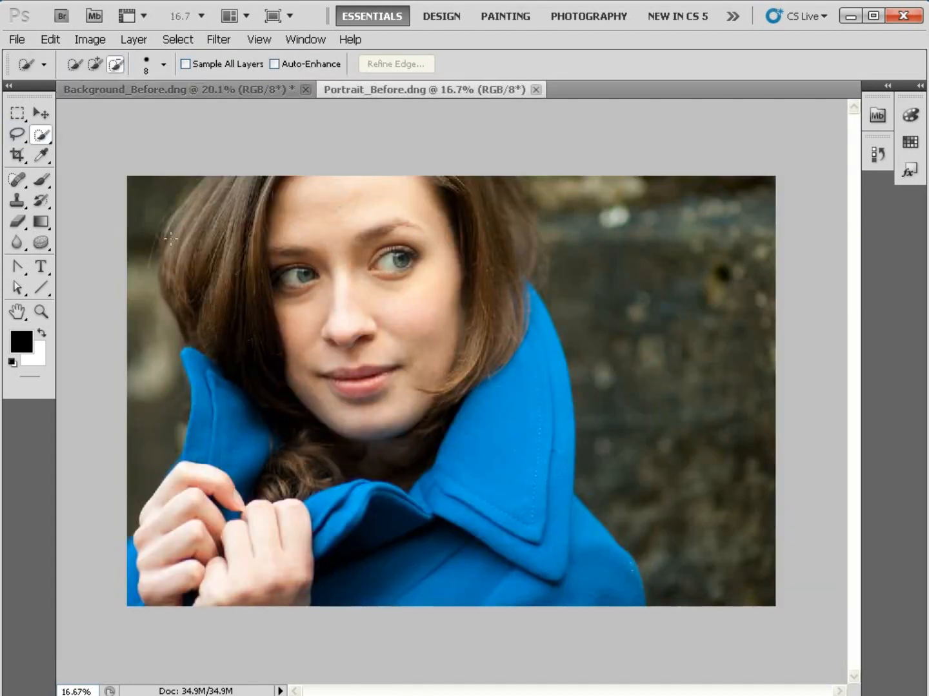
pyautogui.click(42, 134)
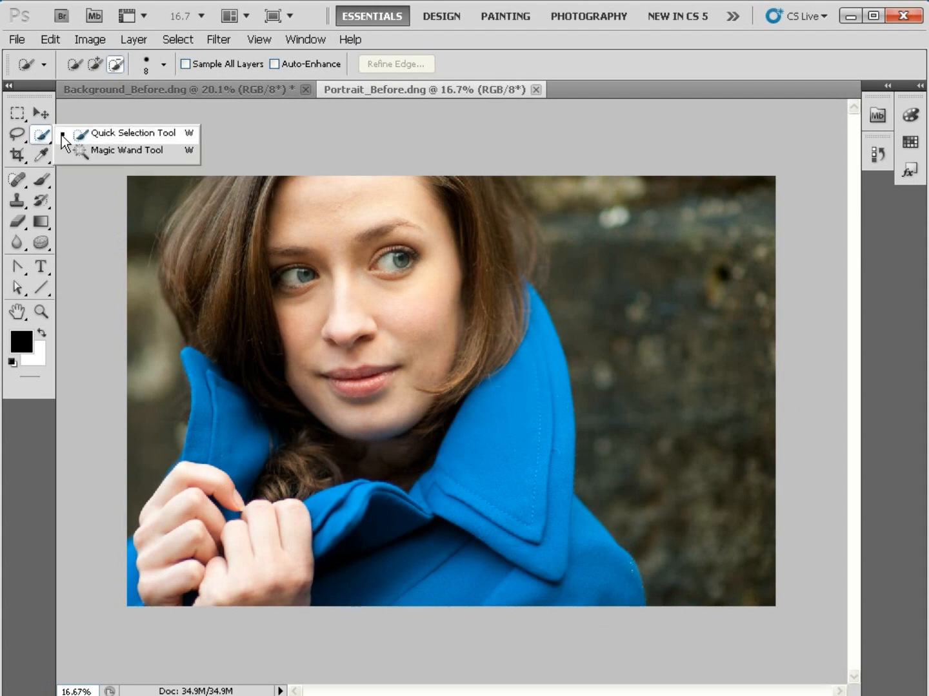
pyautogui.click(61, 134)
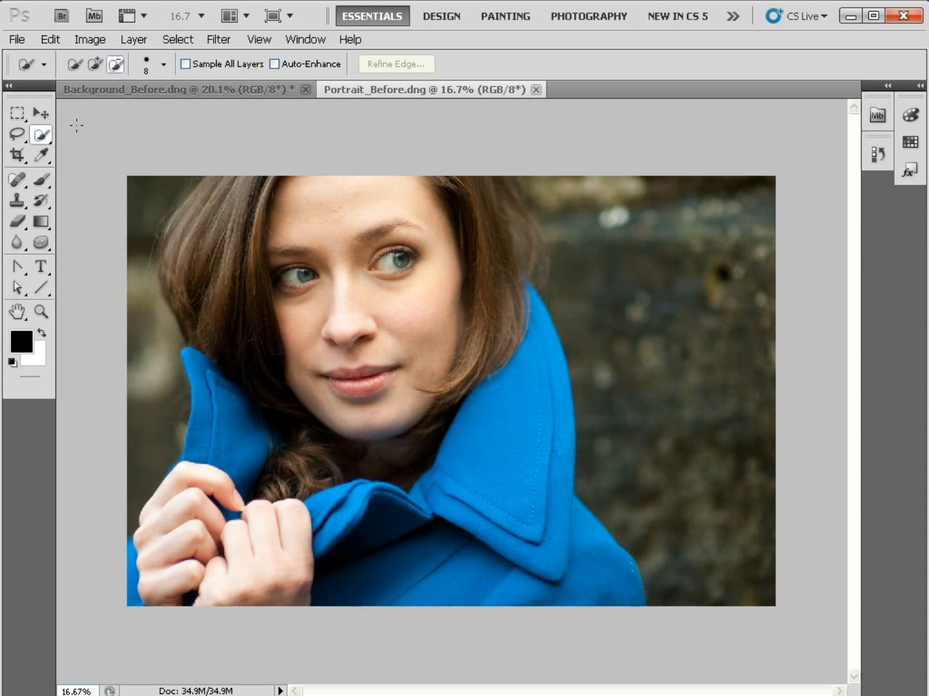
pyautogui.click(75, 66)
pyautogui.moveTo(238, 197)
pyautogui.mouseDown()
pyautogui.moveTo(332, 190)
pyautogui.moveTo(361, 258)
pyautogui.moveTo(232, 252)
pyautogui.moveTo(216, 322)
pyautogui.mouseUp()
pyautogui.moveTo(232, 404)
pyautogui.mouseDown()
pyautogui.moveTo(202, 540)
pyautogui.moveTo(221, 587)
pyautogui.moveTo(574, 587)
pyautogui.moveTo(589, 577)
pyautogui.moveTo(548, 519)
pyautogui.moveTo(528, 452)
pyautogui.moveTo(496, 286)
pyautogui.moveTo(493, 174)
pyautogui.moveTo(518, 268)
pyautogui.moveTo(520, 227)
pyautogui.moveTo(535, 270)
pyautogui.mouseUp()
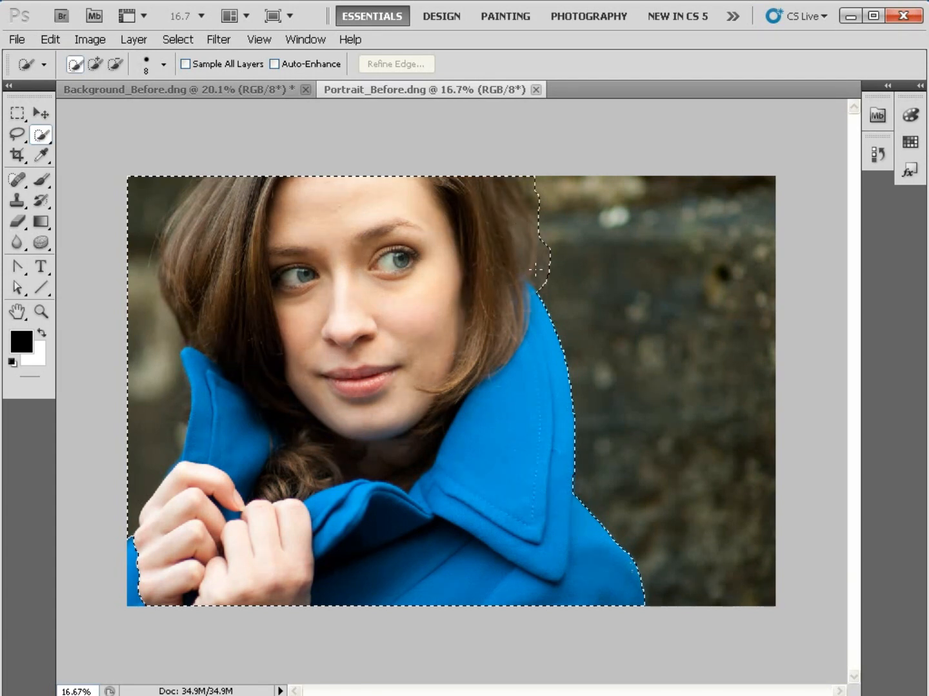
pyautogui.moveTo(315, 218); pyautogui.dragTo(334, 223)
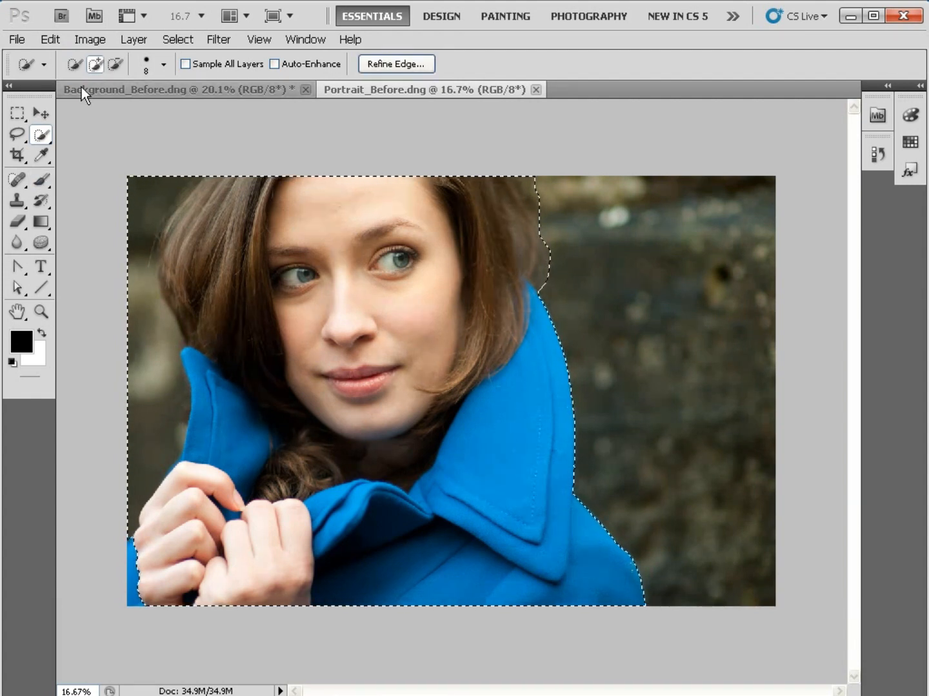
# Subtract the wall area to the left of the woman's hair, collar and hands from the selection
pyautogui.click(115, 64)
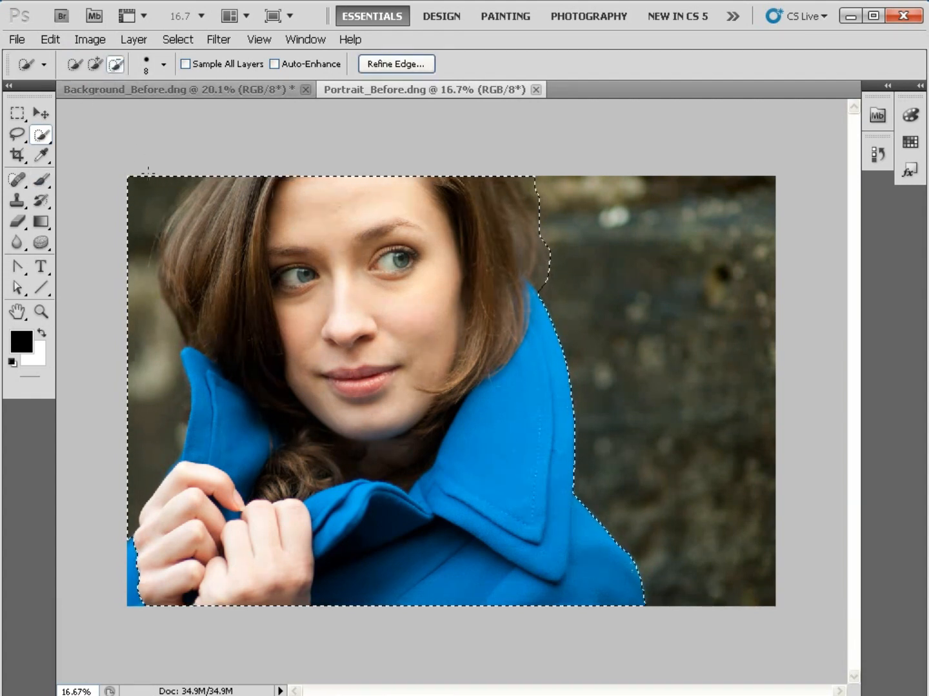
pyautogui.moveTo(151, 183); pyautogui.dragTo(119, 244)
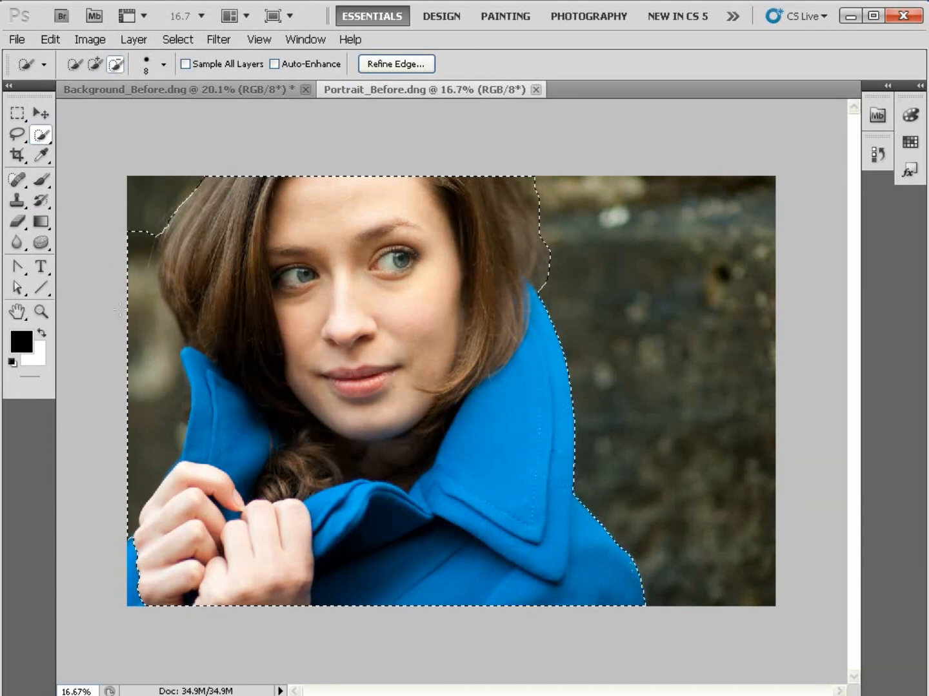
pyautogui.moveTo(134, 374)
pyautogui.mouseDown()
pyautogui.moveTo(133, 503)
pyautogui.moveTo(130, 416)
pyautogui.moveTo(162, 284)
pyautogui.moveTo(154, 242)
pyautogui.mouseUp()
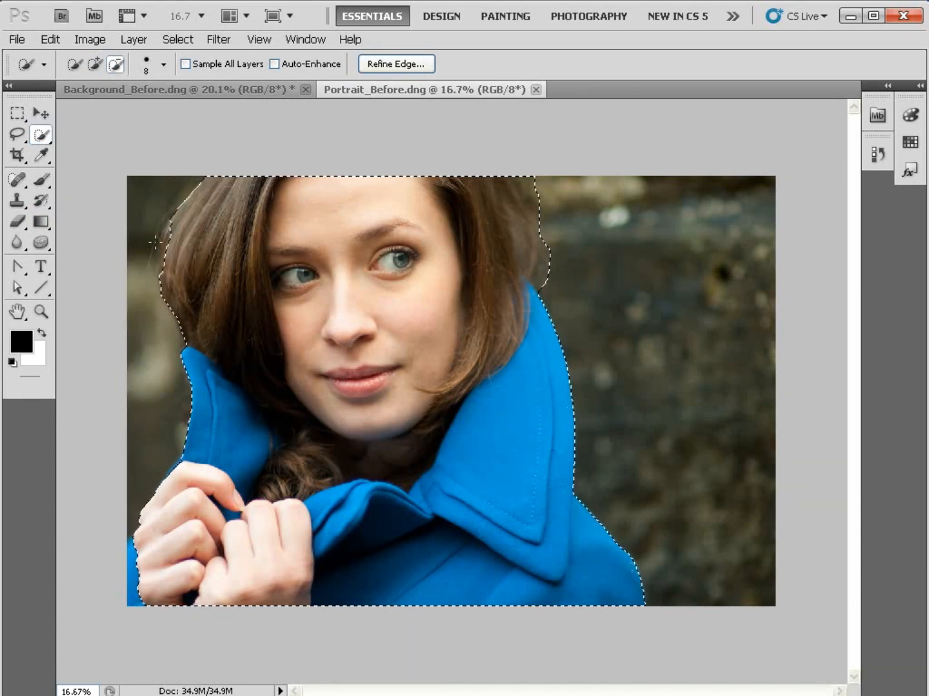
# Add the missed hair along the upper-left outline of the woman's head to the selection
pyautogui.click(96, 64)
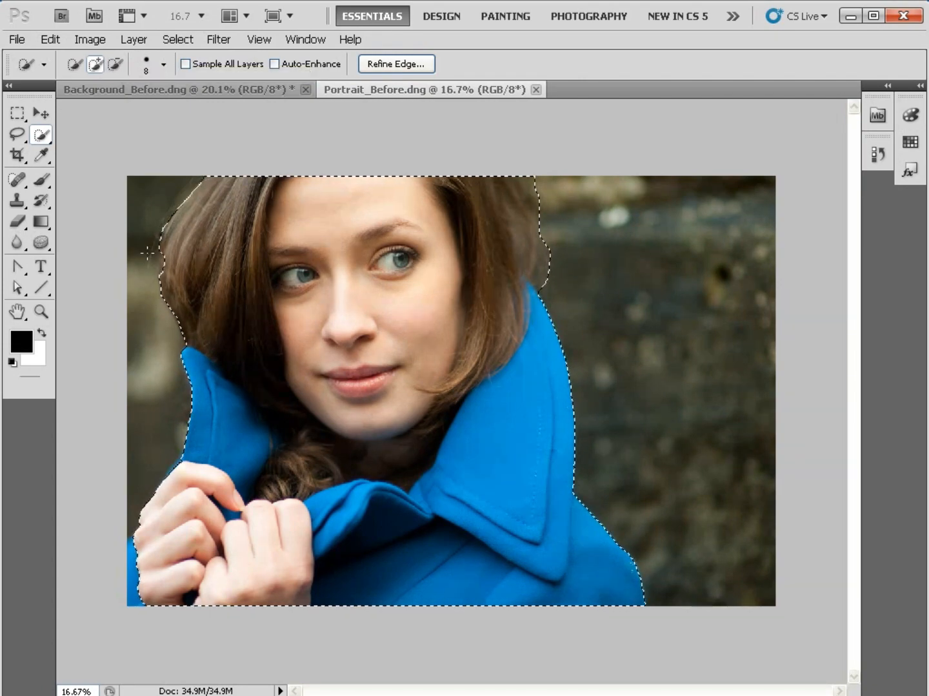
pyautogui.hotkey('ctrl', '+')
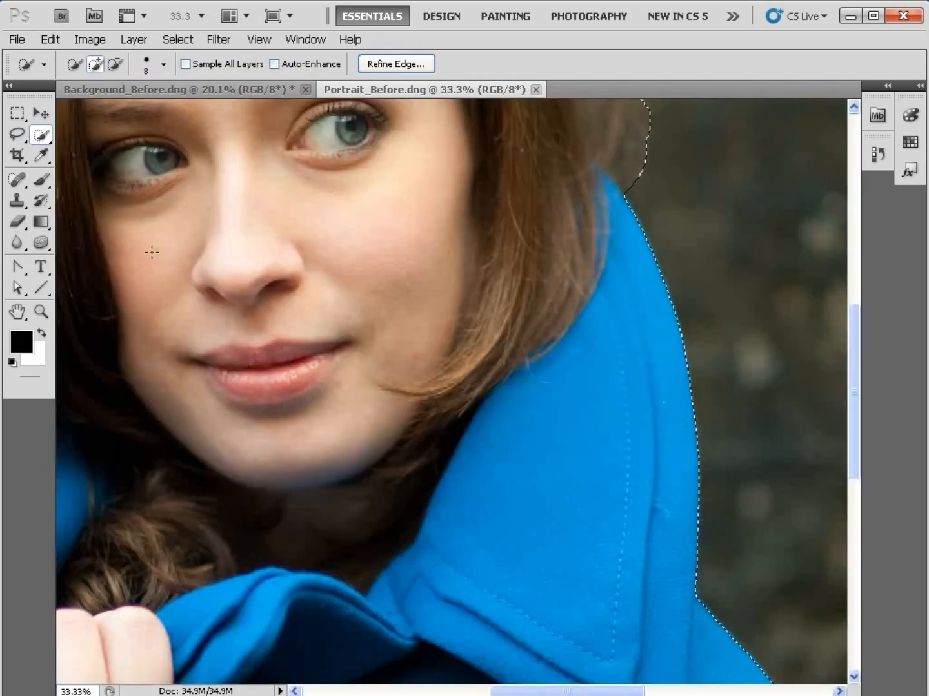
pyautogui.moveTo(152, 251); pyautogui.dragTo(555, 476)
pyautogui.moveTo(406, 386); pyautogui.dragTo(437, 376)
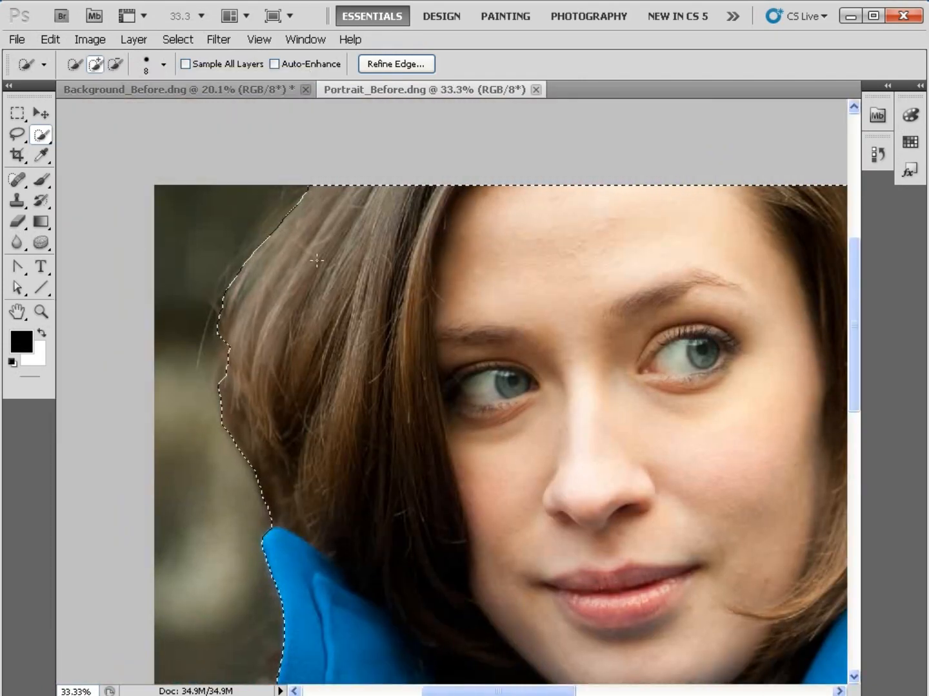
pyautogui.click(278, 219)
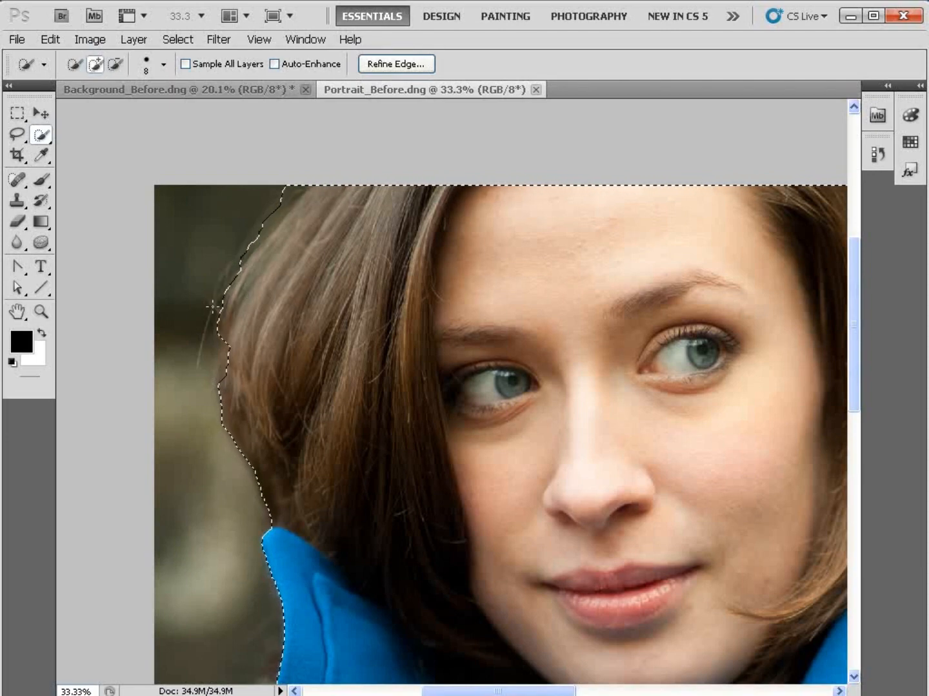
pyautogui.hotkey('ctrl', '0')
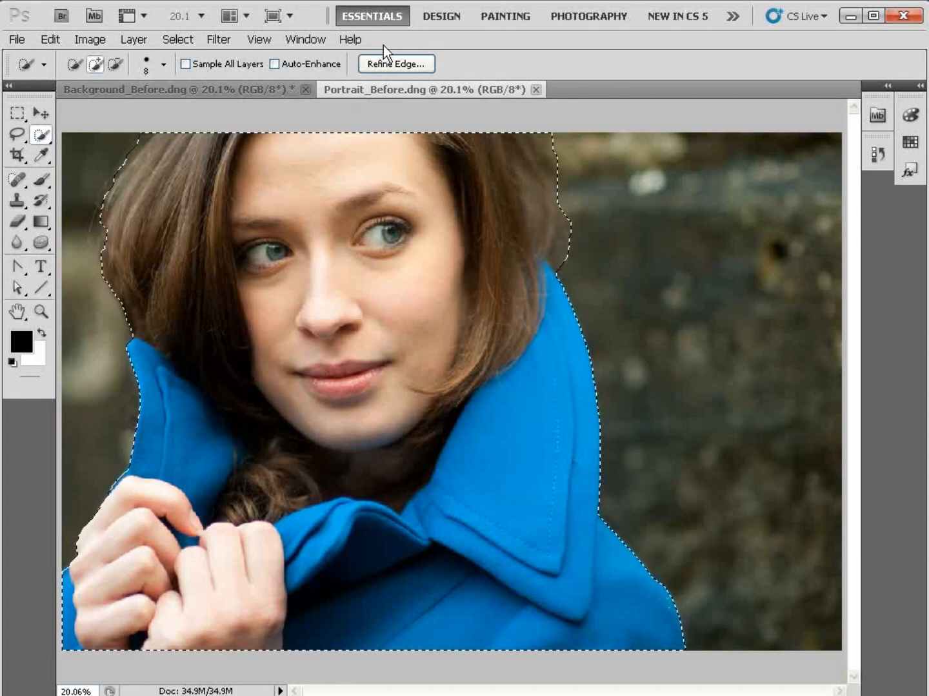
# Open Refine Edge for the selection in Overlay view, enable Smart Radius and set Radius to 6.5 px
pyautogui.click(377, 66)
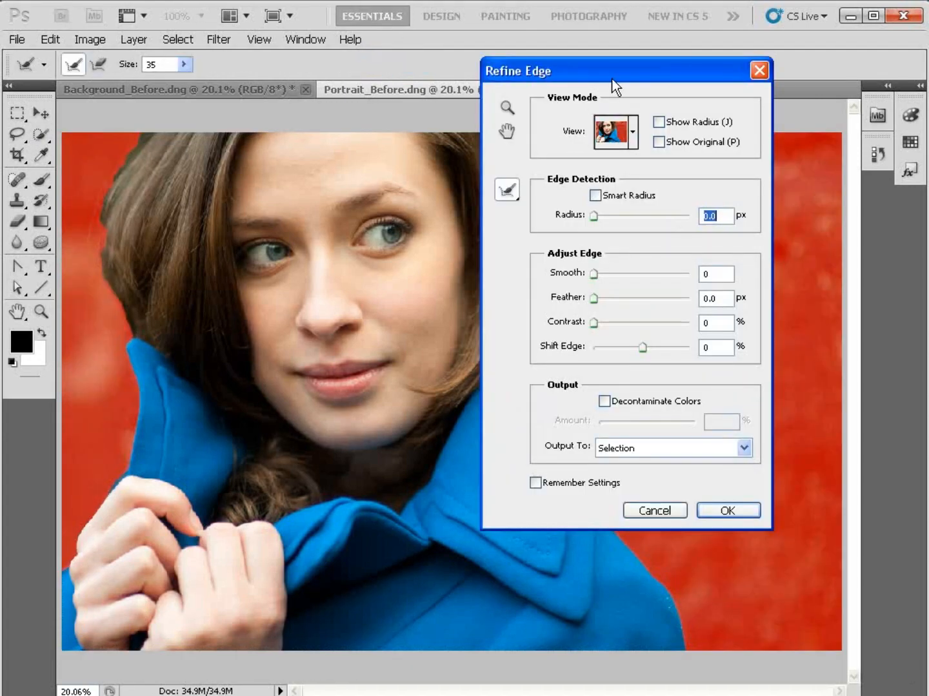
pyautogui.click(616, 136)
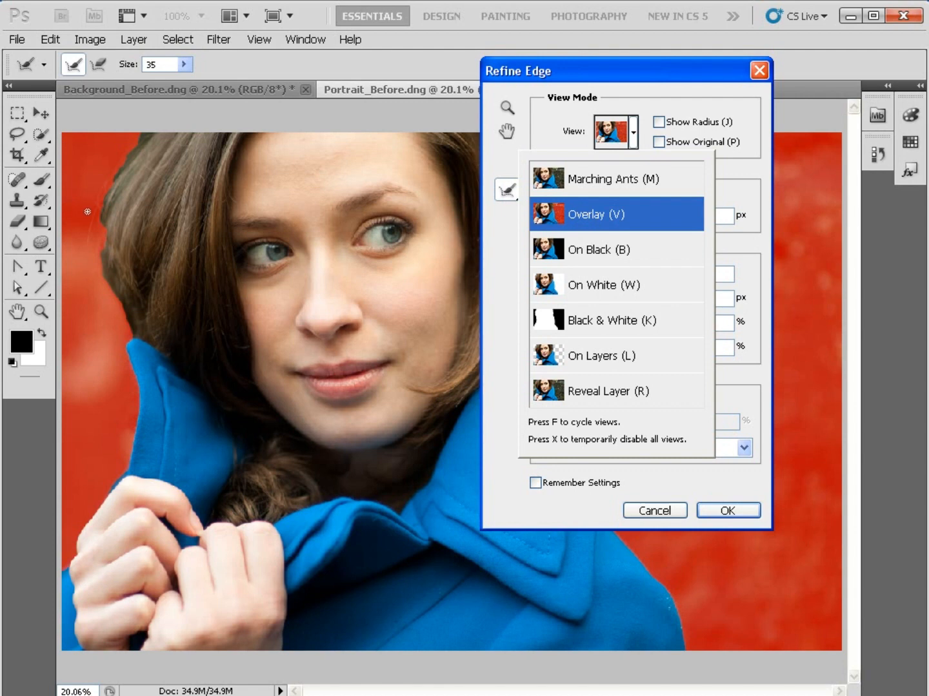
pyautogui.click(547, 216)
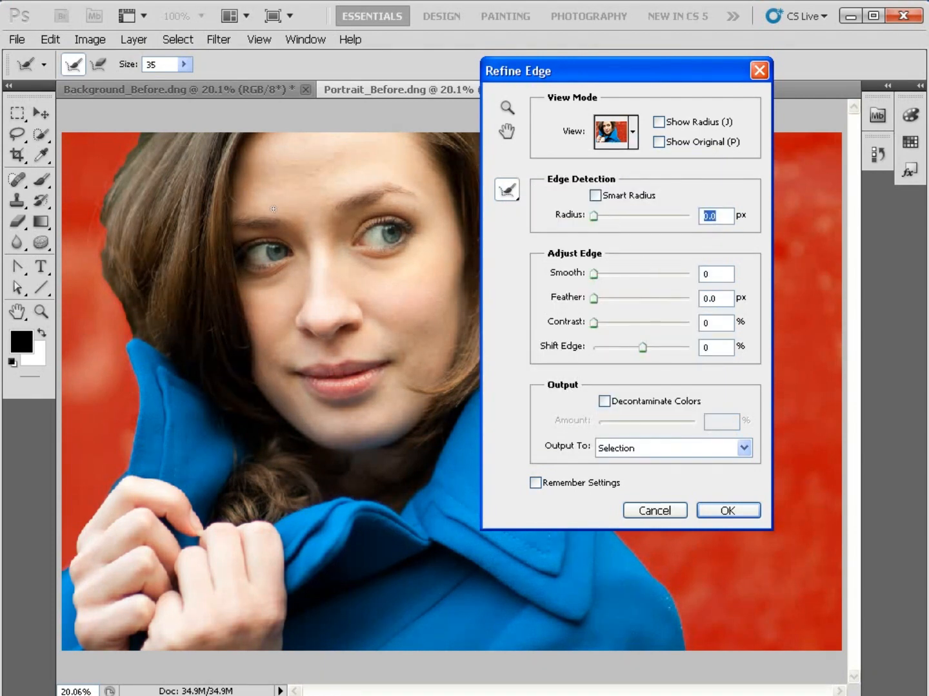
pyautogui.click(500, 110)
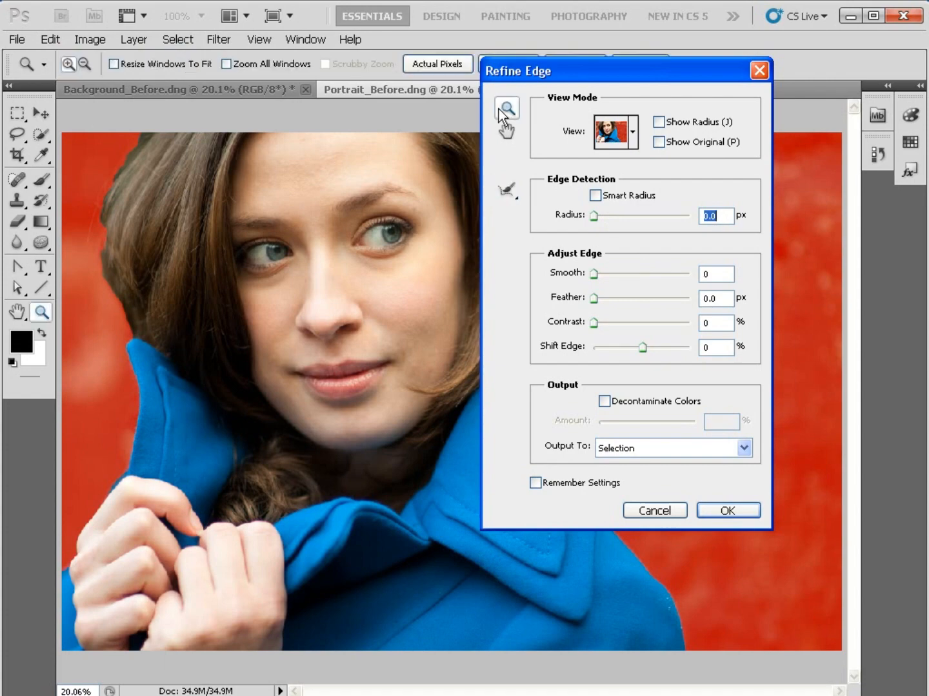
pyautogui.click(120, 163)
pyautogui.click(123, 236)
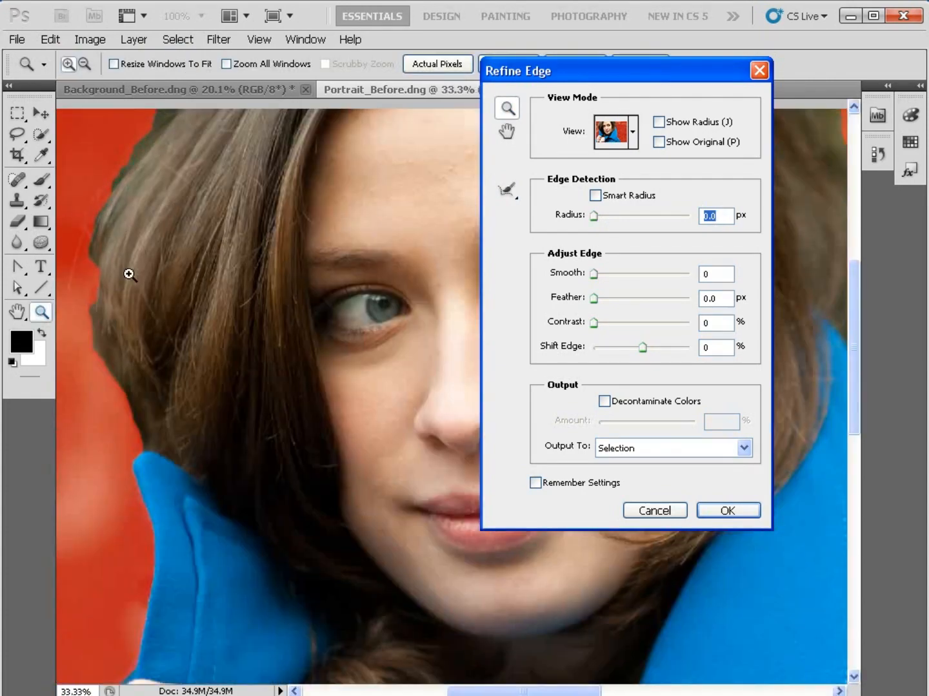
pyautogui.moveTo(128, 274); pyautogui.dragTo(223, 264)
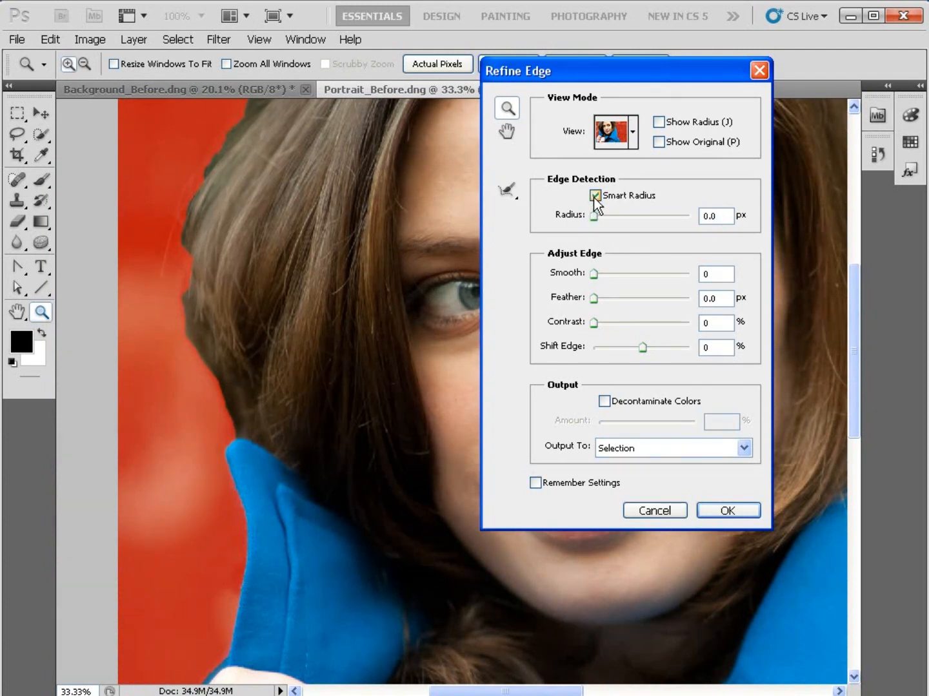
pyautogui.moveTo(597, 219); pyautogui.dragTo(623, 219)
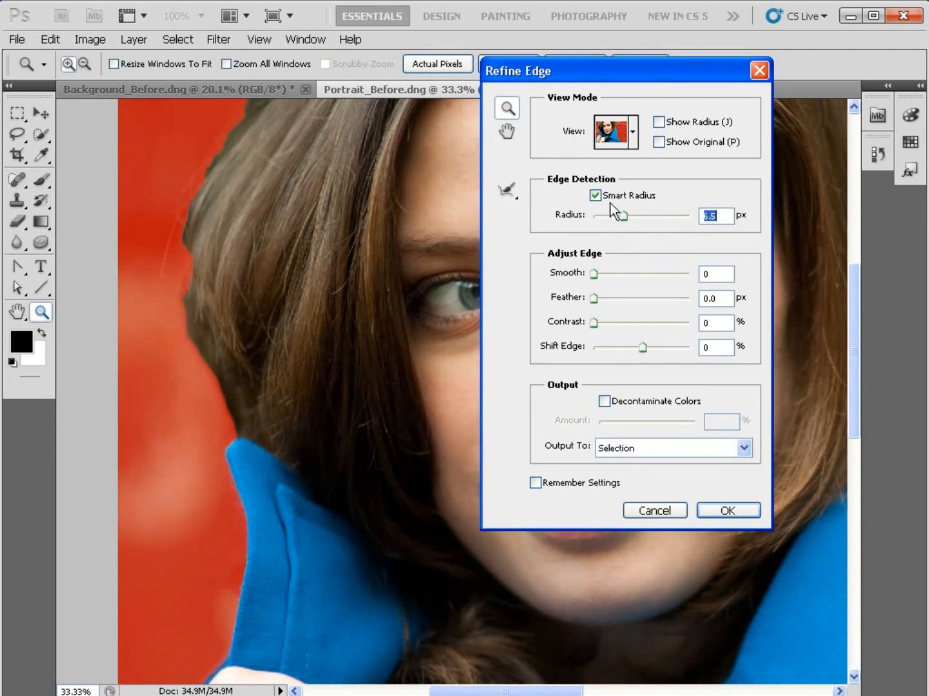
# Paint with the size 35 Refine Radius brush along the left hair outline to recover the fine strands
pyautogui.click(502, 195)
pyautogui.click(565, 191)
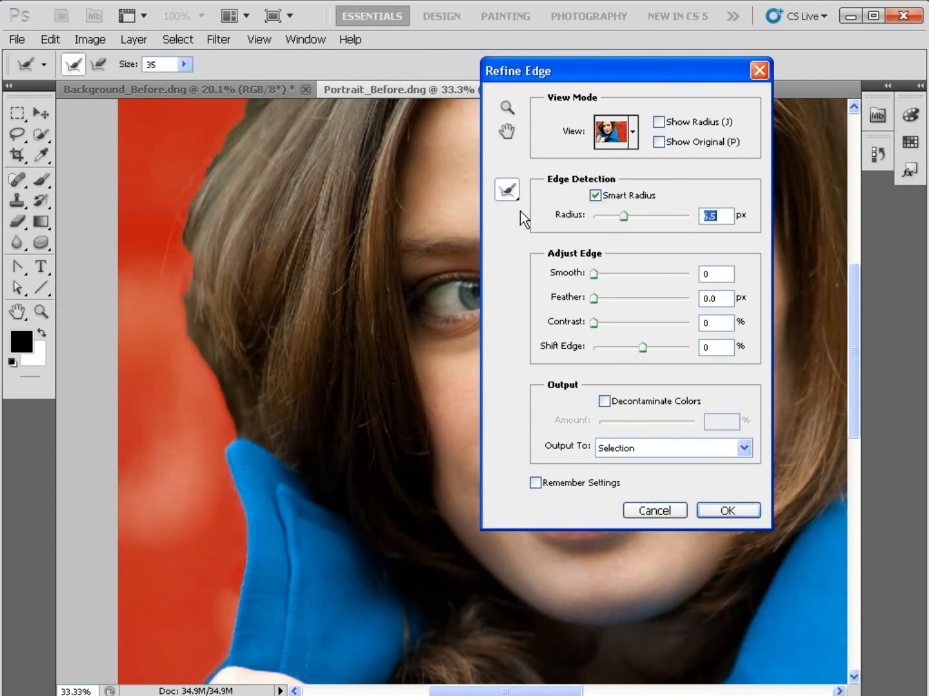
pyautogui.moveTo(202, 172)
pyautogui.mouseDown()
pyautogui.moveTo(164, 252)
pyautogui.moveTo(160, 285)
pyautogui.mouseUp()
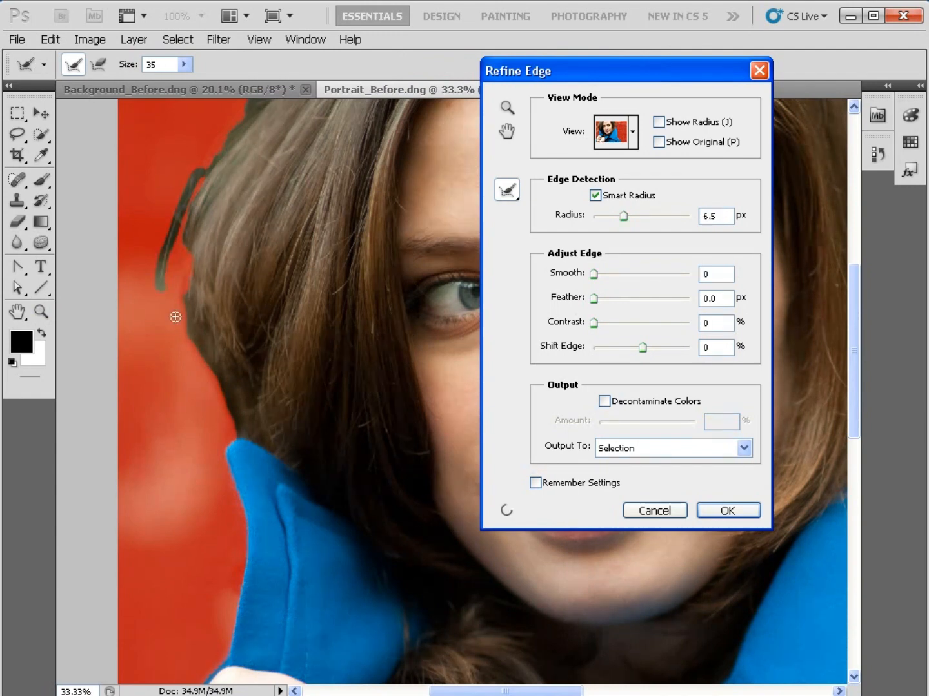
pyautogui.moveTo(208, 187)
pyautogui.mouseDown()
pyautogui.moveTo(194, 194)
pyautogui.moveTo(231, 116)
pyautogui.moveTo(235, 126)
pyautogui.mouseUp()
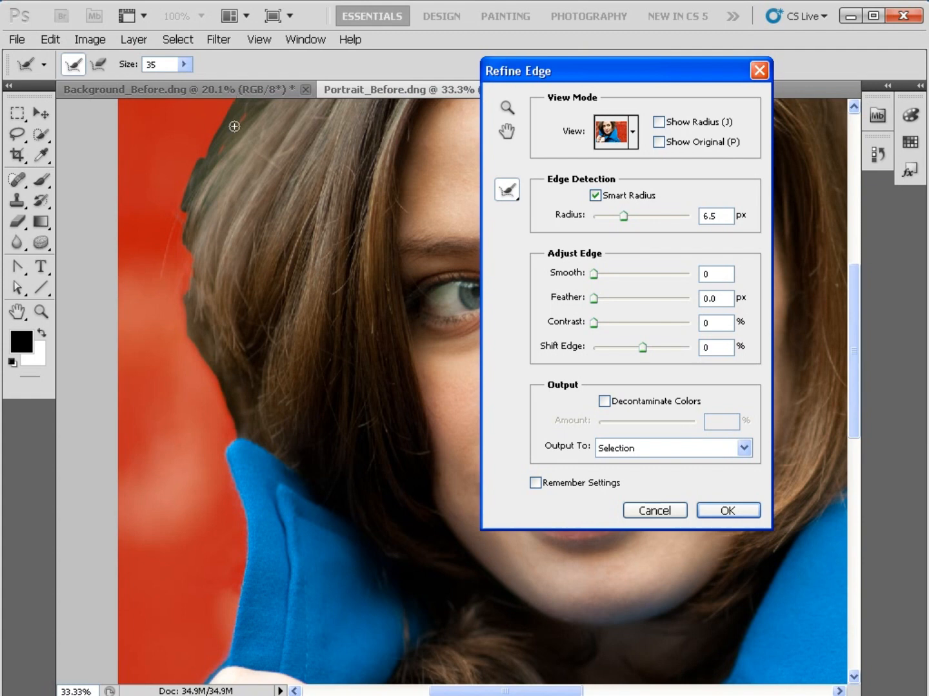
pyautogui.moveTo(204, 206)
pyautogui.mouseDown()
pyautogui.moveTo(185, 308)
pyautogui.moveTo(189, 346)
pyautogui.moveTo(222, 397)
pyautogui.mouseUp()
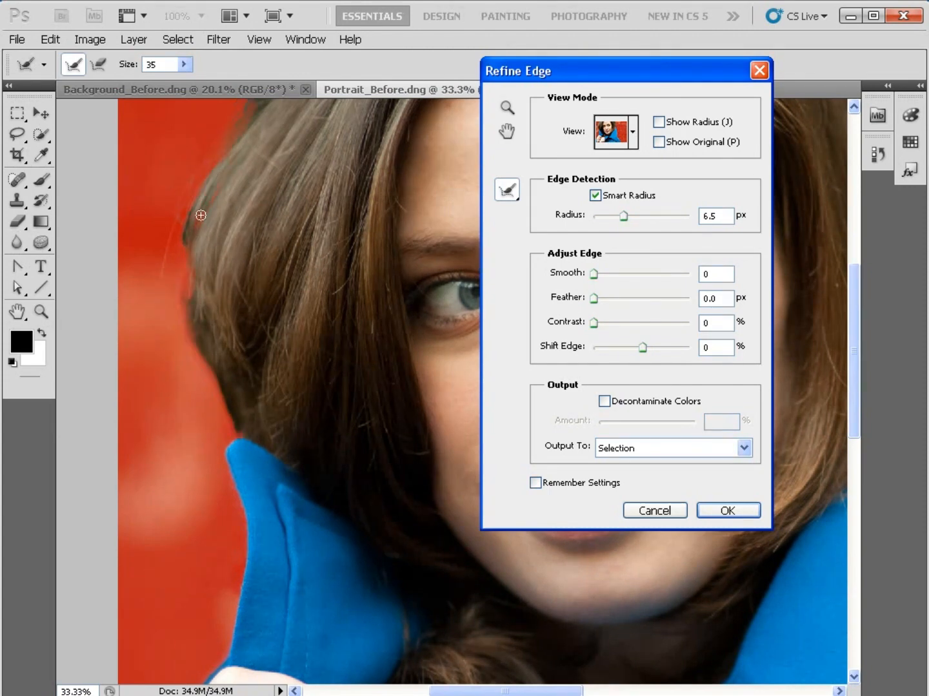
pyautogui.moveTo(219, 168)
pyautogui.mouseDown()
pyautogui.moveTo(190, 187)
pyautogui.moveTo(165, 276)
pyautogui.moveTo(194, 187)
pyautogui.moveTo(241, 116)
pyautogui.moveTo(247, 132)
pyautogui.mouseUp()
# Refine the right hair outline down to the coat collar, enlarging the Refine Radius brush to size 55
pyautogui.moveTo(372, 418); pyautogui.dragTo(110, 396)
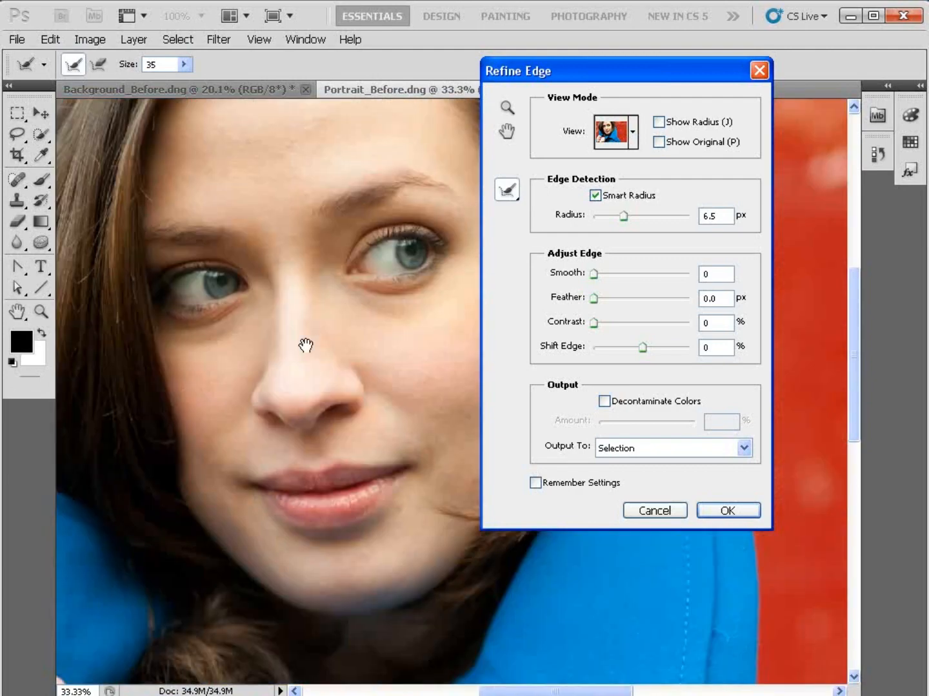
pyautogui.moveTo(305, 346); pyautogui.dragTo(161, 449)
pyautogui.moveTo(375, 451)
pyautogui.mouseDown()
pyautogui.moveTo(227, 437)
pyautogui.moveTo(217, 422)
pyautogui.mouseUp()
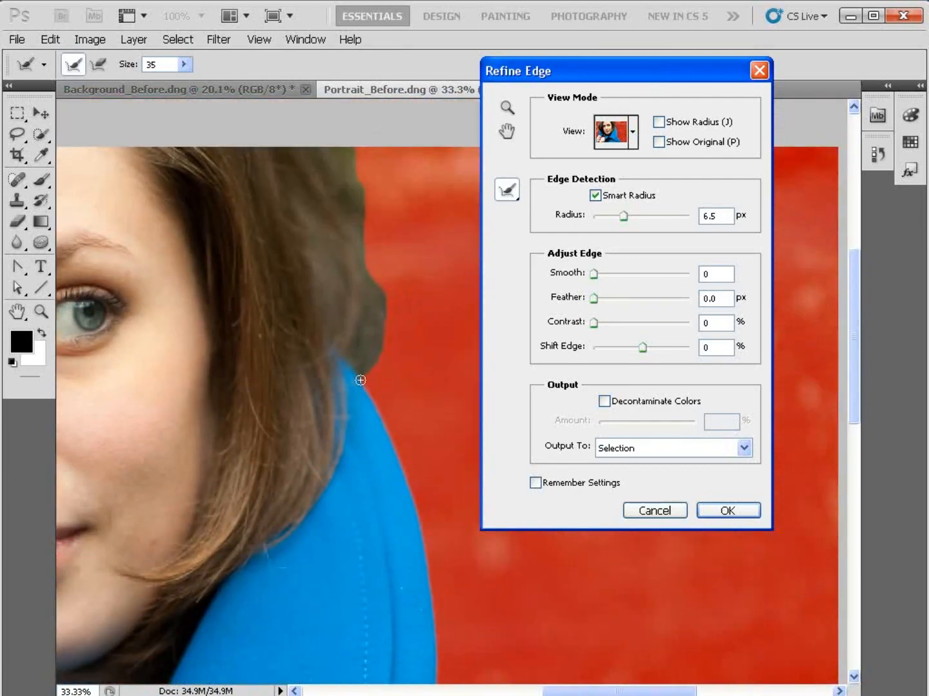
pyautogui.moveTo(375, 341); pyautogui.dragTo(381, 344)
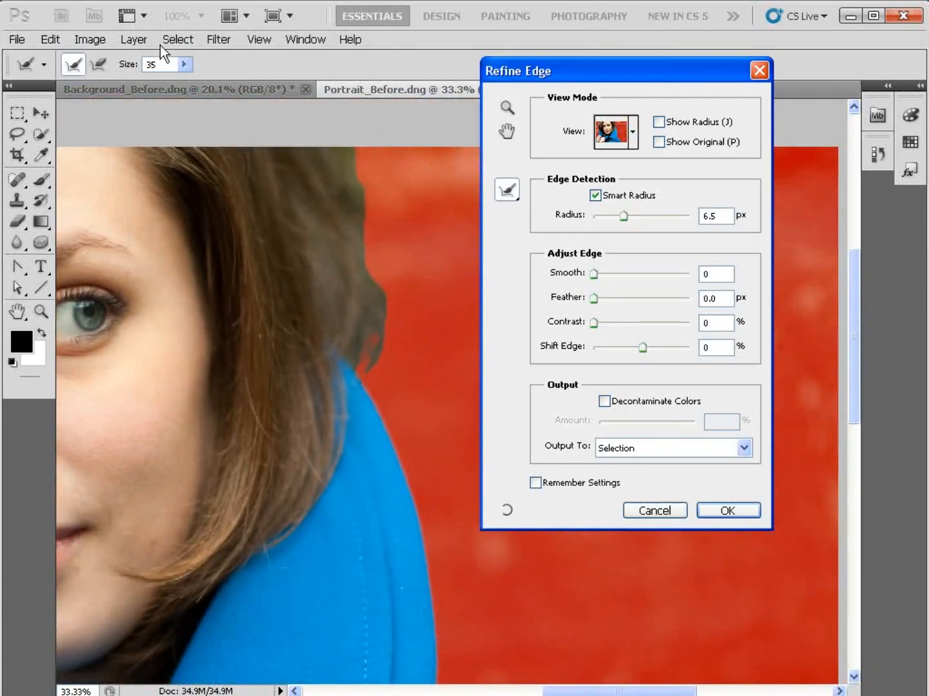
pyautogui.click(189, 65)
pyautogui.moveTo(189, 83); pyautogui.dragTo(202, 82)
pyautogui.moveTo(352, 155)
pyautogui.mouseDown()
pyautogui.moveTo(367, 276)
pyautogui.moveTo(385, 315)
pyautogui.moveTo(366, 381)
pyautogui.mouseUp()
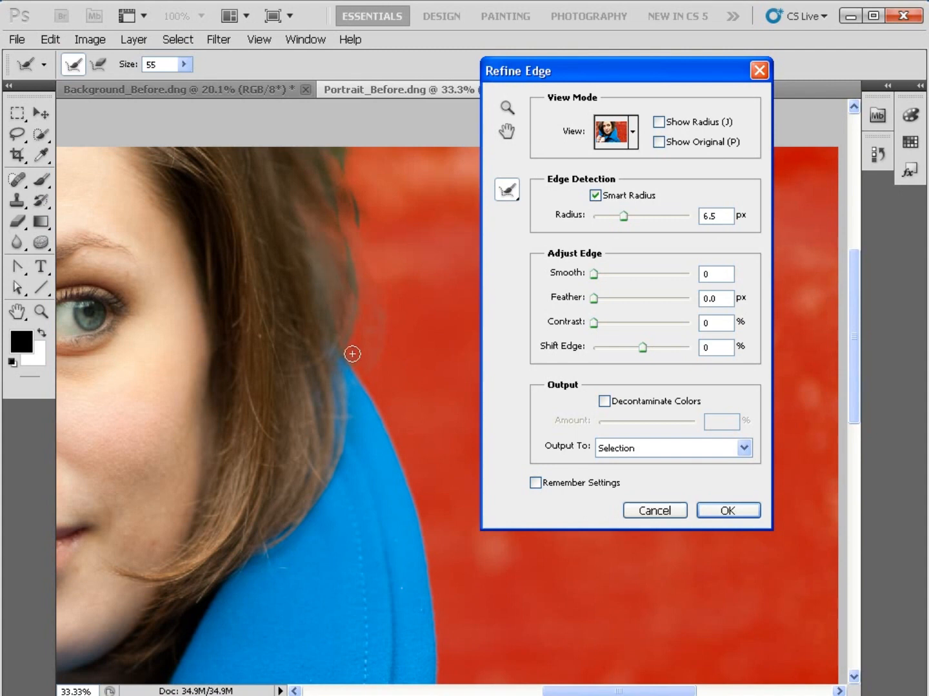
pyautogui.moveTo(352, 216)
pyautogui.mouseDown()
pyautogui.moveTo(354, 178)
pyautogui.moveTo(337, 148)
pyautogui.mouseUp()
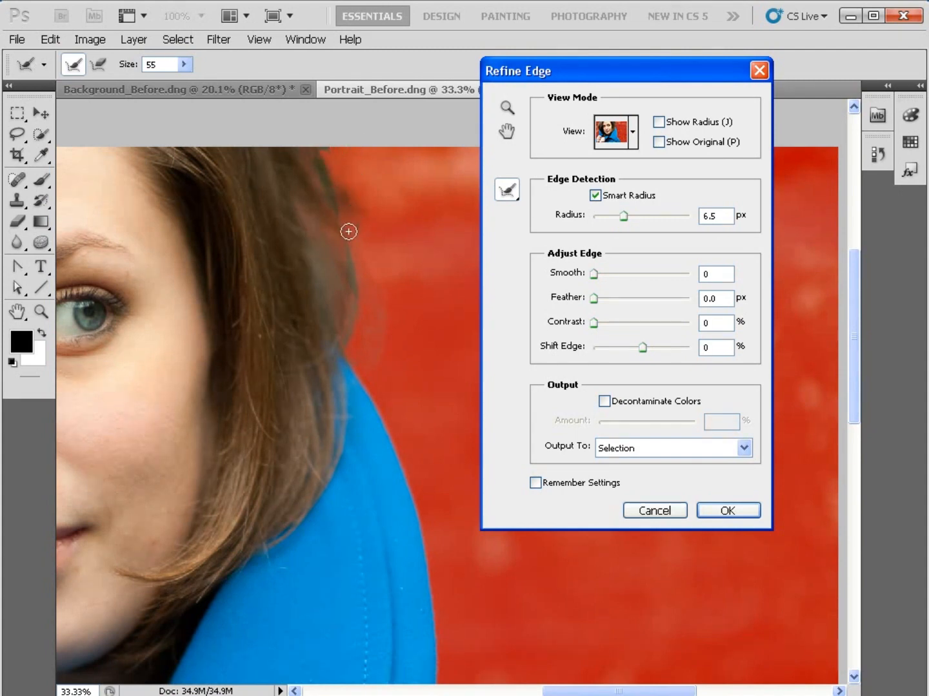
pyautogui.moveTo(348, 232)
pyautogui.mouseDown()
pyautogui.moveTo(355, 212)
pyautogui.moveTo(360, 229)
pyautogui.moveTo(365, 212)
pyautogui.mouseUp()
# Set Smooth to 15 and Feather to 1.0 px, and apply the edge refinement as a selection
pyautogui.moveTo(598, 273); pyautogui.dragTo(608, 273)
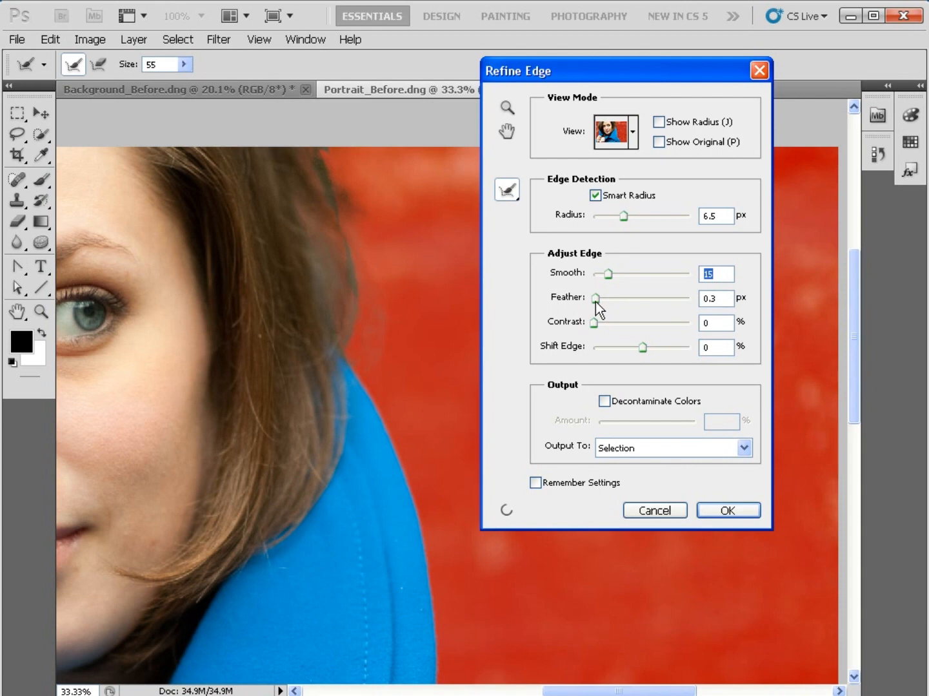
pyautogui.moveTo(596, 303); pyautogui.dragTo(598, 301)
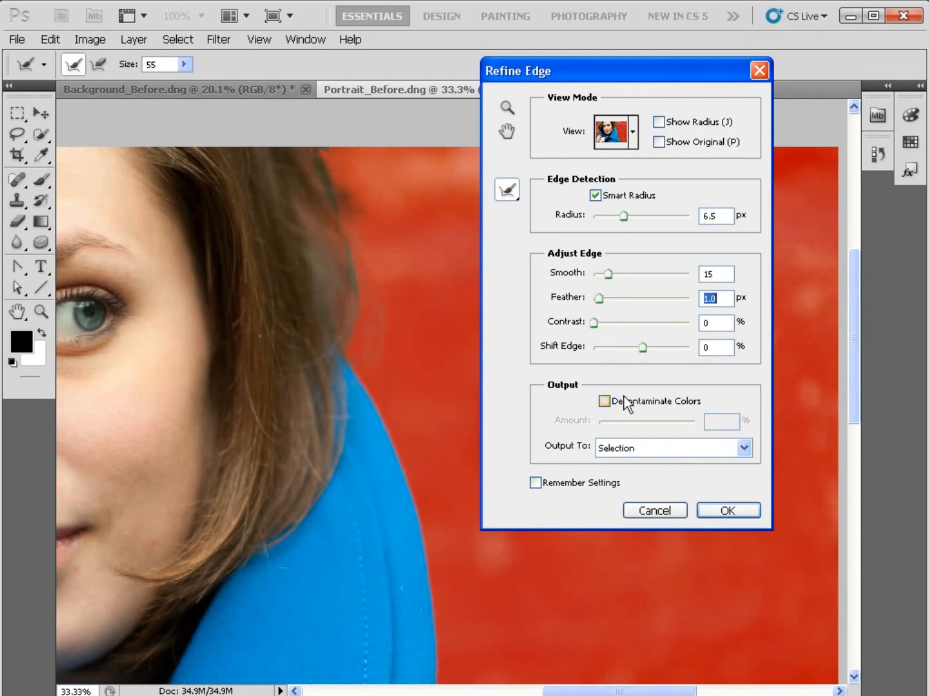
pyautogui.click(721, 511)
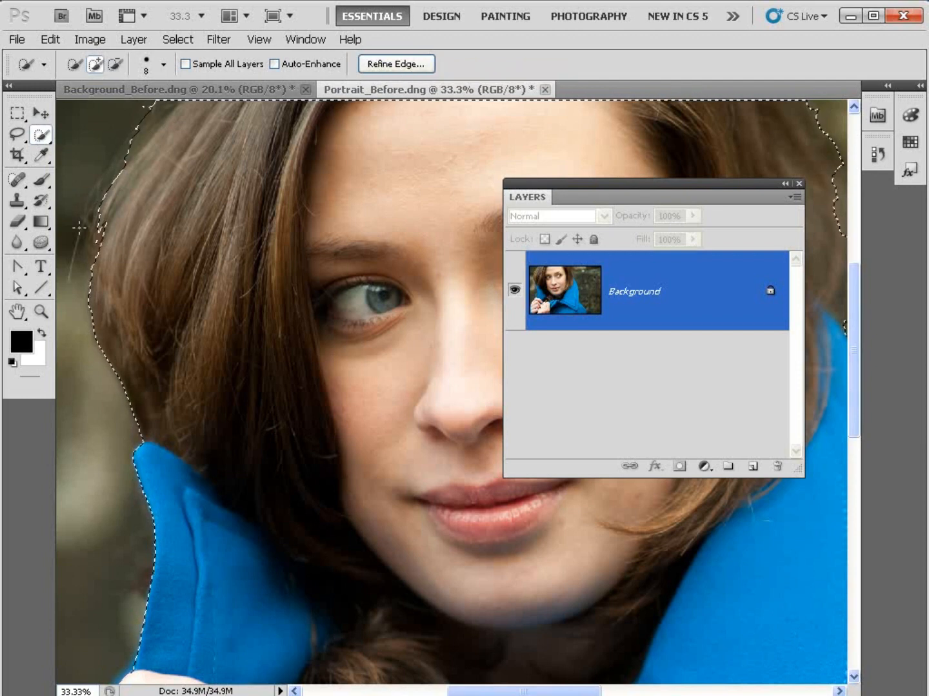
# Convert the portrait's locked Background into a regular layer named Layer 0
pyautogui.doubleClick(575, 289)
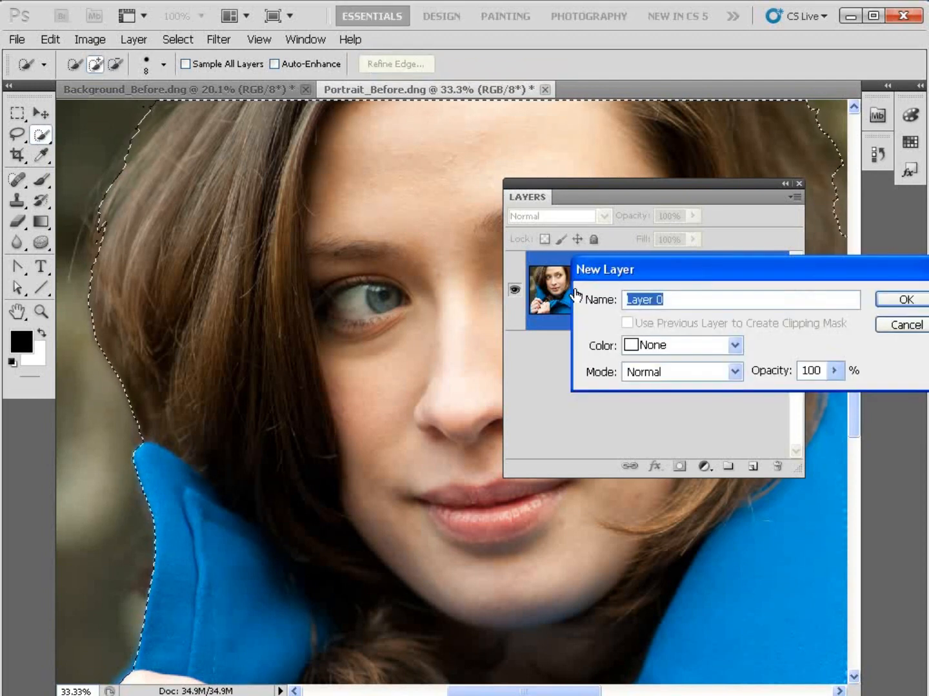
pyautogui.click(906, 300)
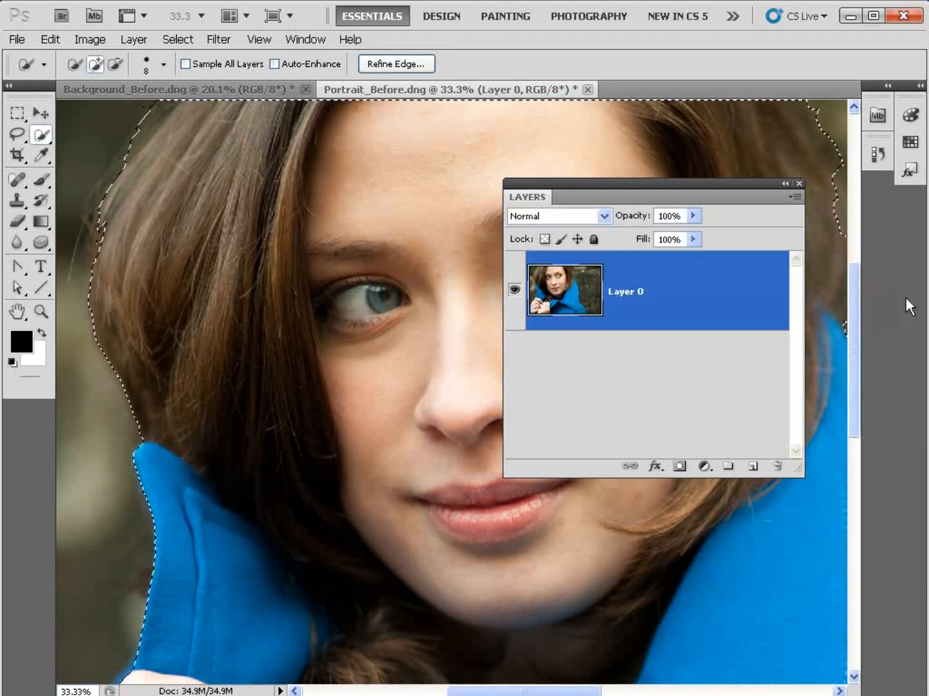
# Mask the portrait layer with the selection, and paste the blurred autumn tree image as a layer beneath it
pyautogui.click(678, 467)
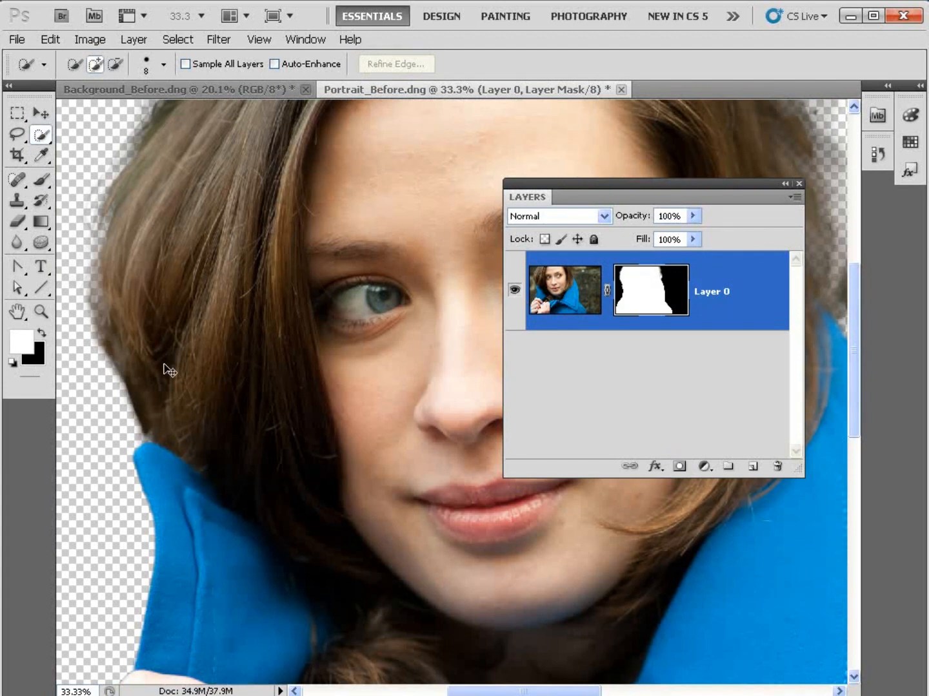
pyautogui.hotkey('ctrl', 'Tab')
pyautogui.hotkey('ctrl', 'v')
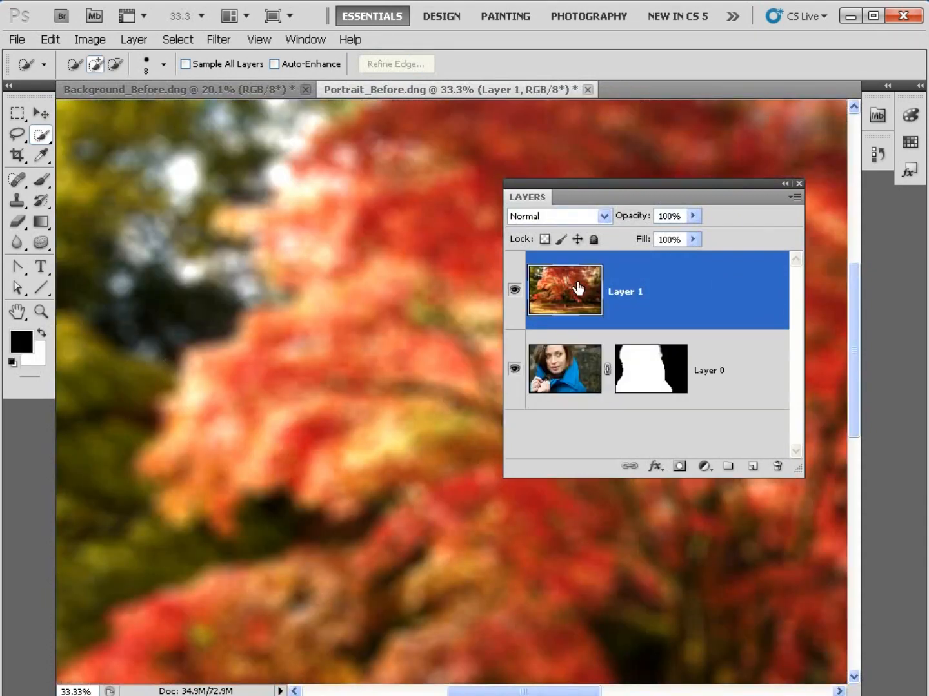
pyautogui.moveTo(579, 289); pyautogui.dragTo(563, 380)
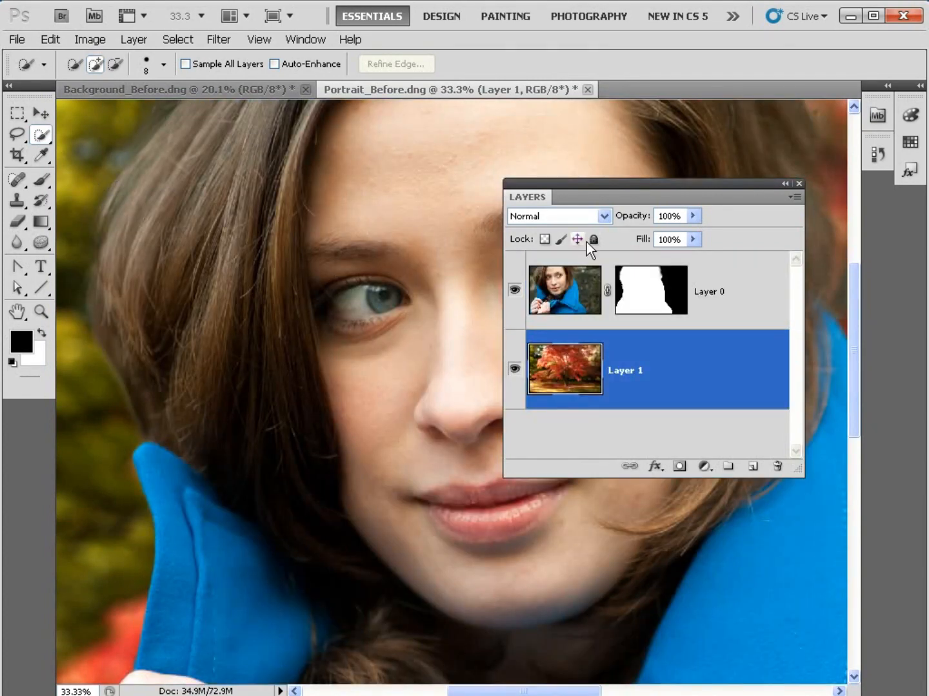
# Paint white with a size 175 brush on Layer 0's mask to bring back the hair above the coat collar
pyautogui.press('Tab')
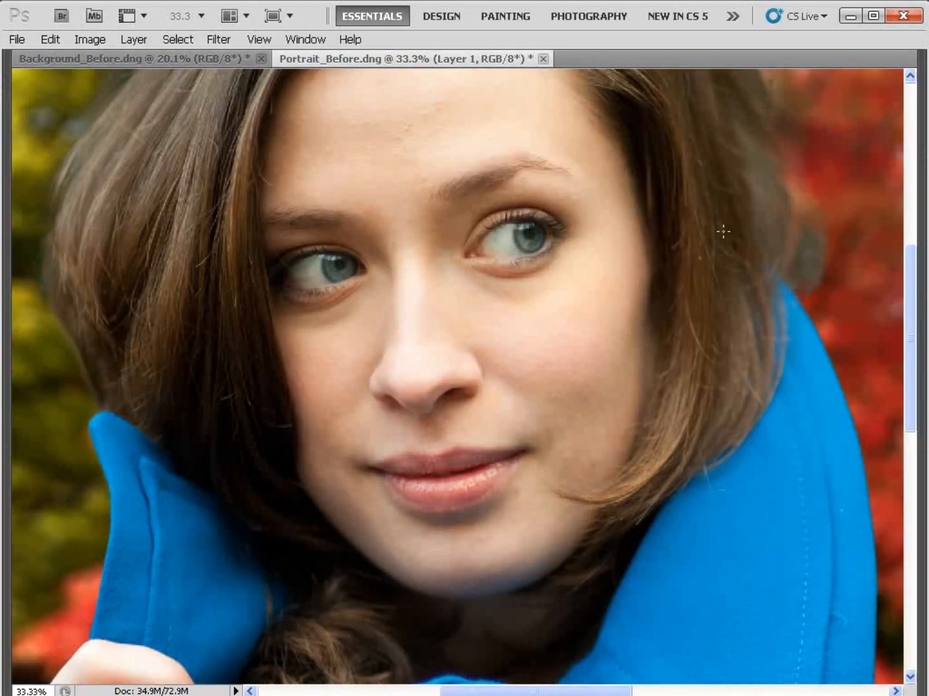
pyautogui.moveTo(722, 228); pyautogui.dragTo(654, 287)
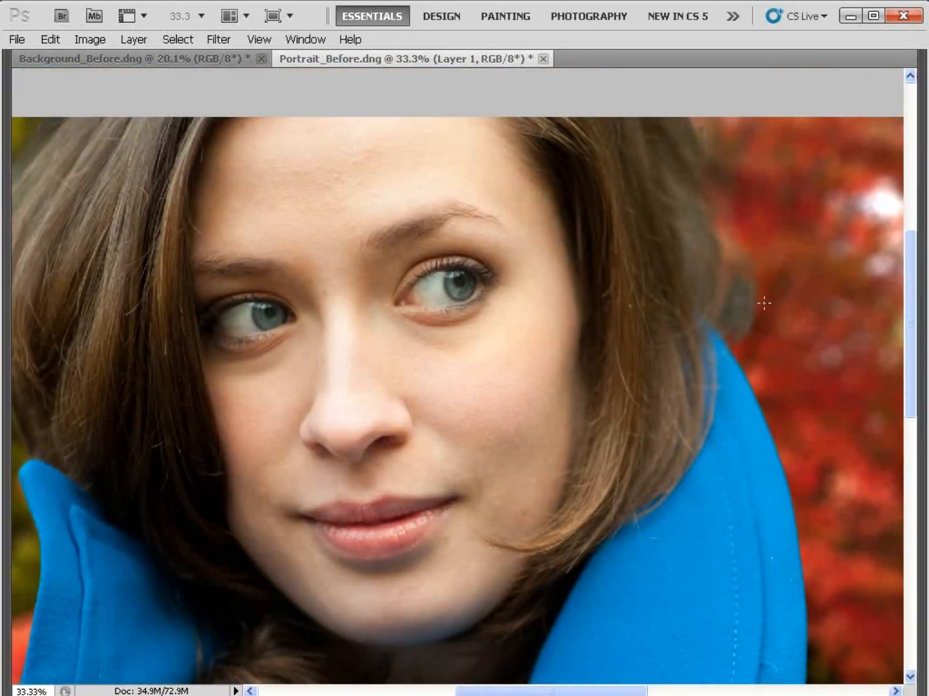
pyautogui.moveTo(475, 411); pyautogui.dragTo(551, 309)
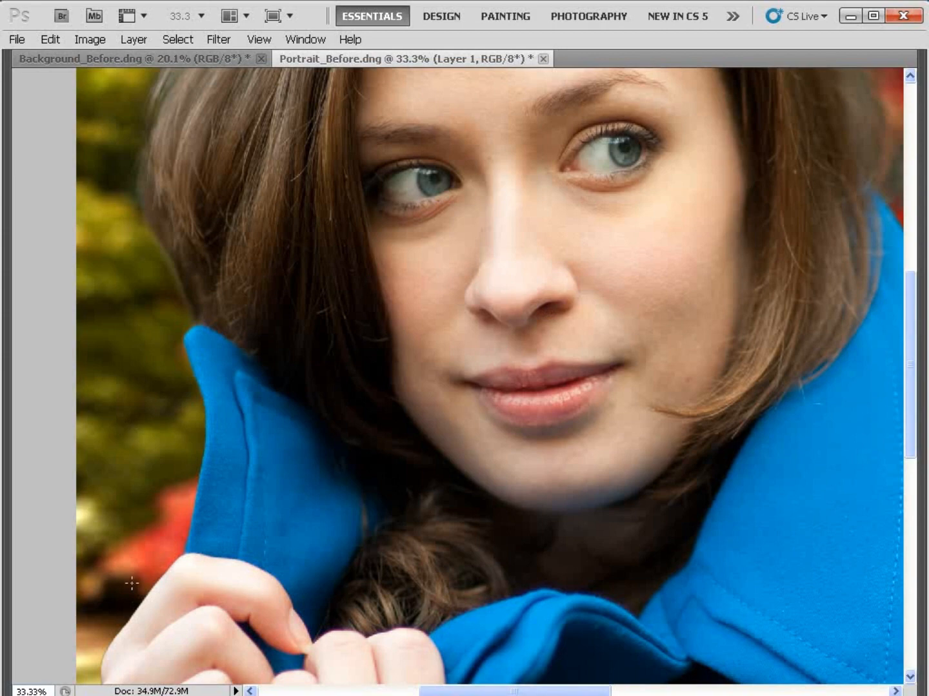
pyautogui.moveTo(244, 198); pyautogui.dragTo(258, 349)
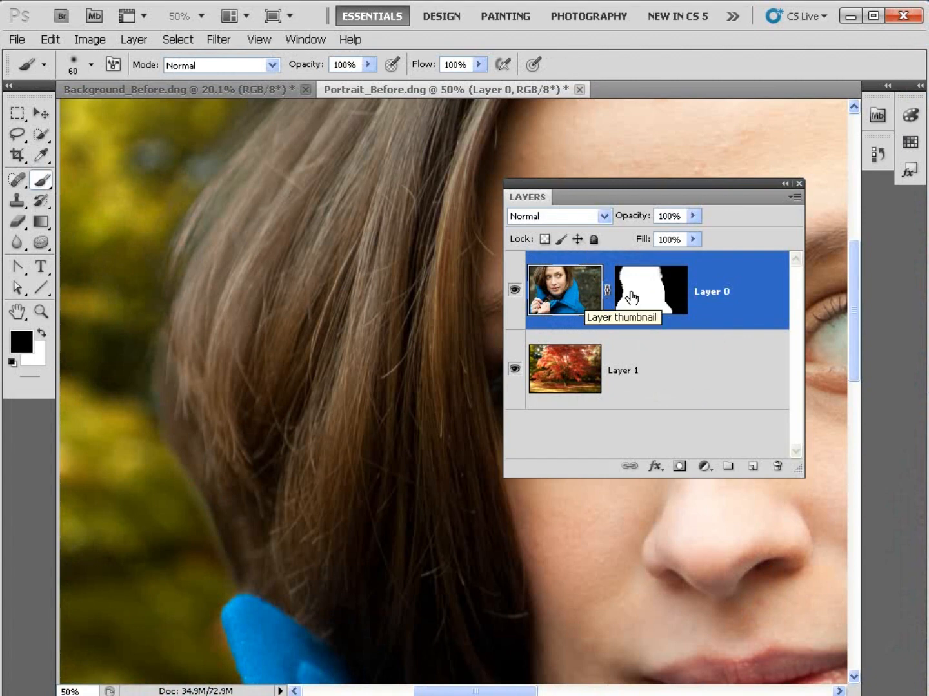
pyautogui.click(630, 296)
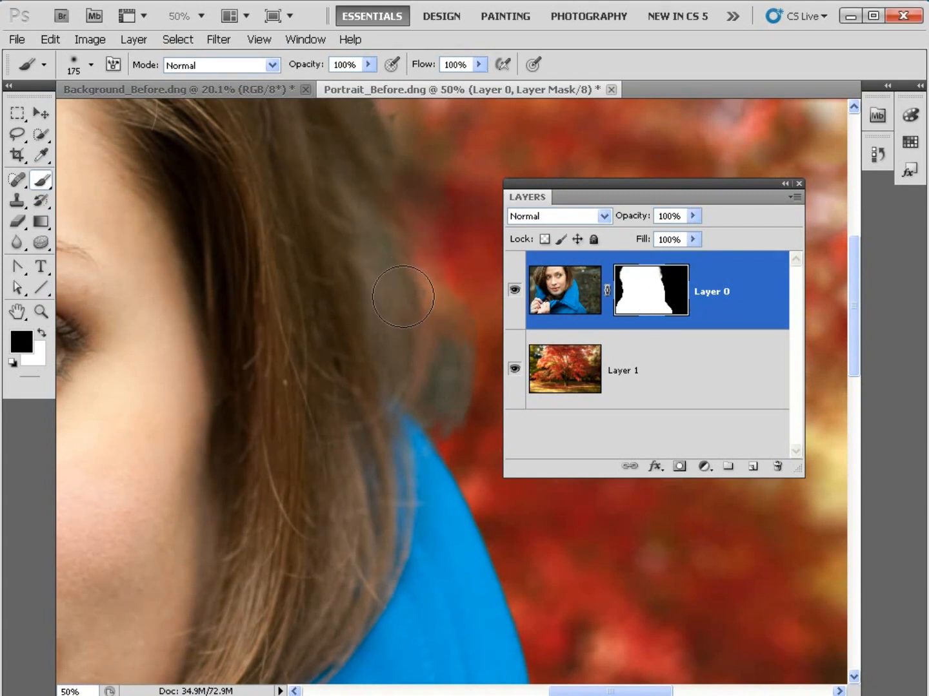
pyautogui.click(41, 333)
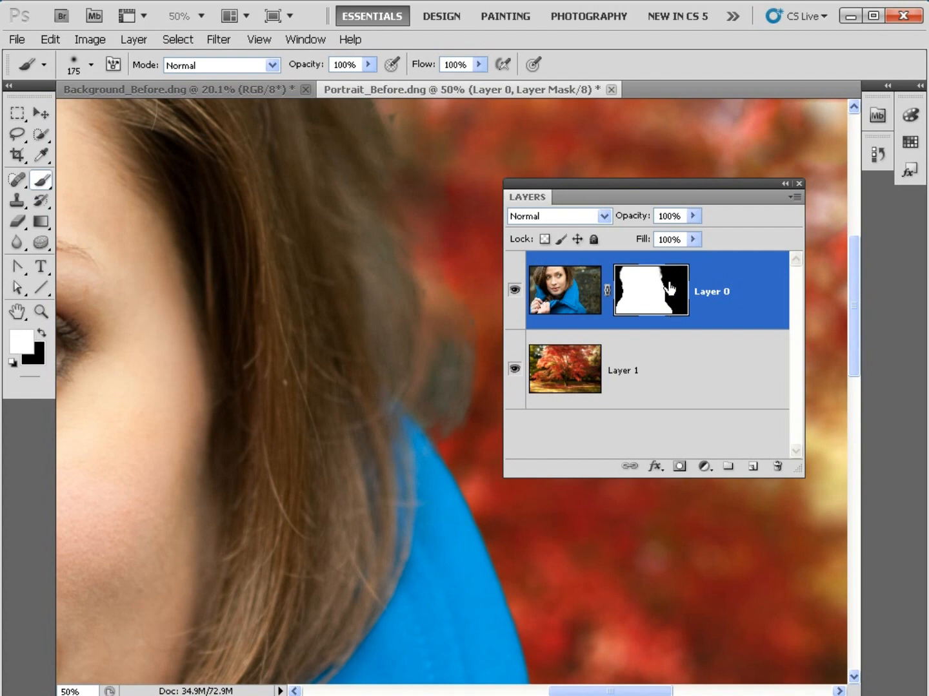
pyautogui.moveTo(421, 327); pyautogui.dragTo(380, 114)
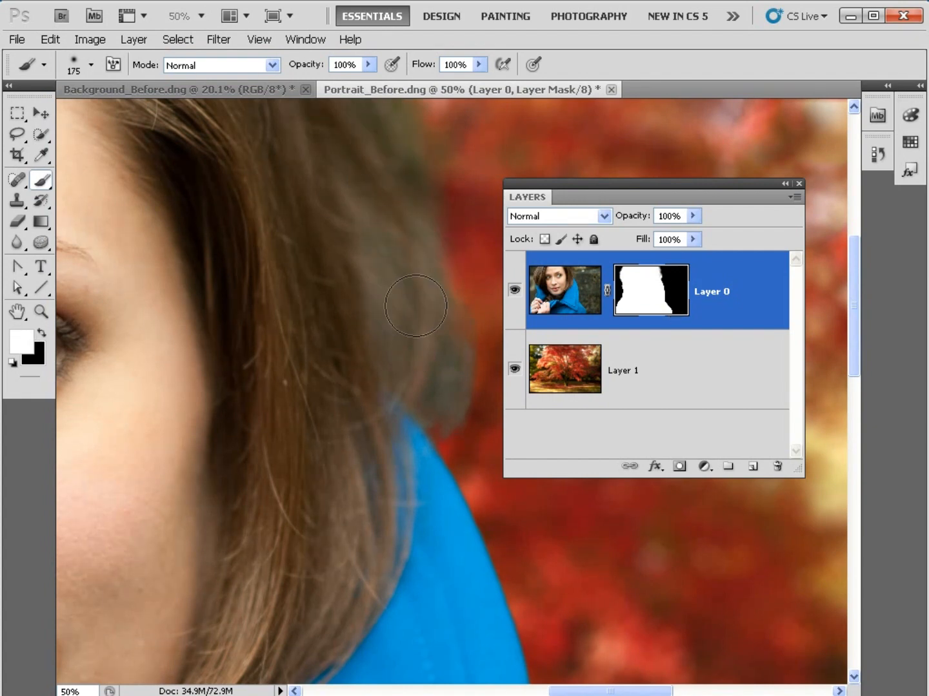
# Partly hide the restored hair area on the mask with black at 27% opacity, reducing the brush to size 100
pyautogui.click(41, 331)
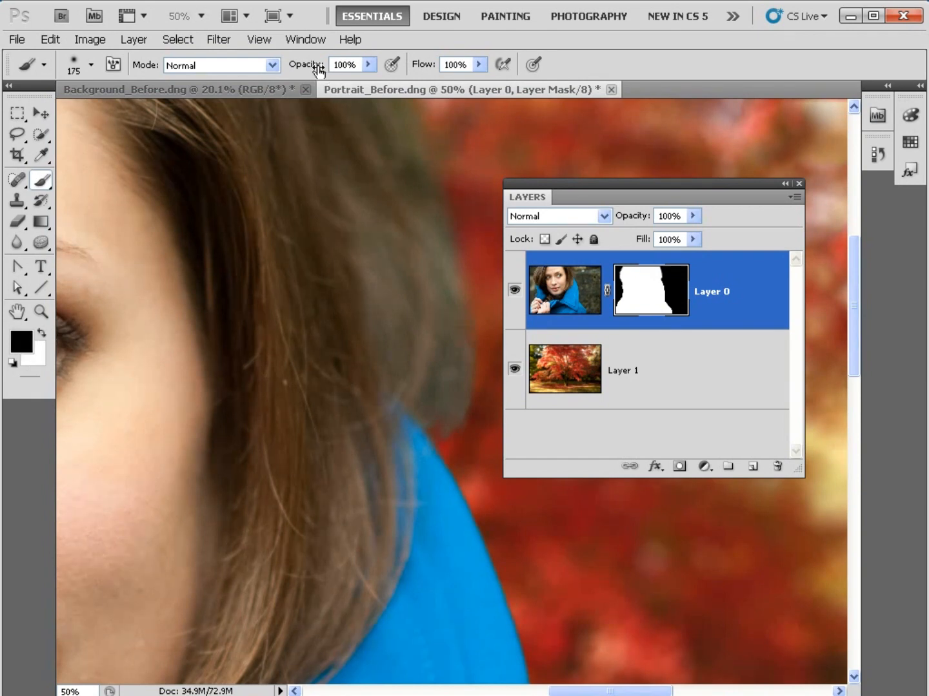
pyautogui.moveTo(318, 69); pyautogui.dragTo(245, 68)
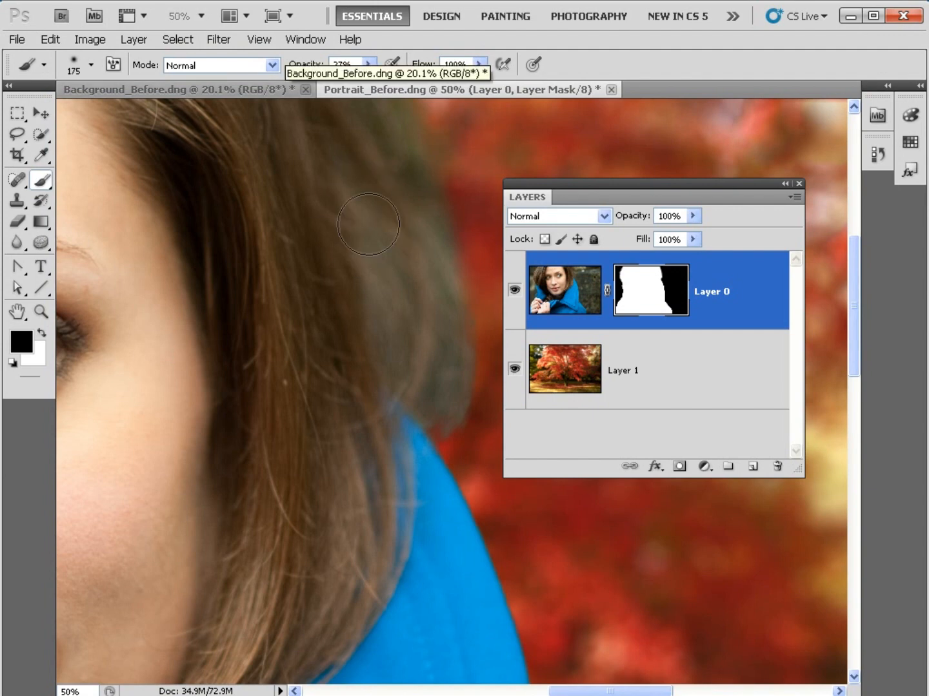
pyautogui.press('[')
pyautogui.moveTo(369, 244)
pyautogui.mouseDown()
pyautogui.moveTo(390, 358)
pyautogui.moveTo(392, 264)
pyautogui.moveTo(345, 170)
pyautogui.moveTo(372, 167)
pyautogui.moveTo(372, 149)
pyautogui.moveTo(433, 288)
pyautogui.moveTo(429, 387)
pyautogui.moveTo(430, 273)
pyautogui.moveTo(398, 200)
pyautogui.moveTo(375, 200)
pyautogui.moveTo(370, 257)
pyautogui.moveTo(400, 345)
pyautogui.moveTo(383, 264)
pyautogui.moveTo(344, 163)
pyautogui.moveTo(352, 211)
pyautogui.moveTo(359, 220)
pyautogui.moveTo(328, 131)
pyautogui.moveTo(384, 252)
pyautogui.moveTo(391, 350)
pyautogui.moveTo(428, 396)
pyautogui.moveTo(439, 382)
pyautogui.moveTo(443, 322)
pyautogui.moveTo(443, 374)
pyautogui.moveTo(417, 224)
pyautogui.moveTo(367, 206)
pyautogui.moveTo(340, 240)
pyautogui.moveTo(390, 330)
pyautogui.moveTo(385, 282)
pyautogui.moveTo(432, 283)
pyautogui.moveTo(409, 330)
pyautogui.moveTo(401, 392)
pyautogui.mouseUp()
pyautogui.press('[')
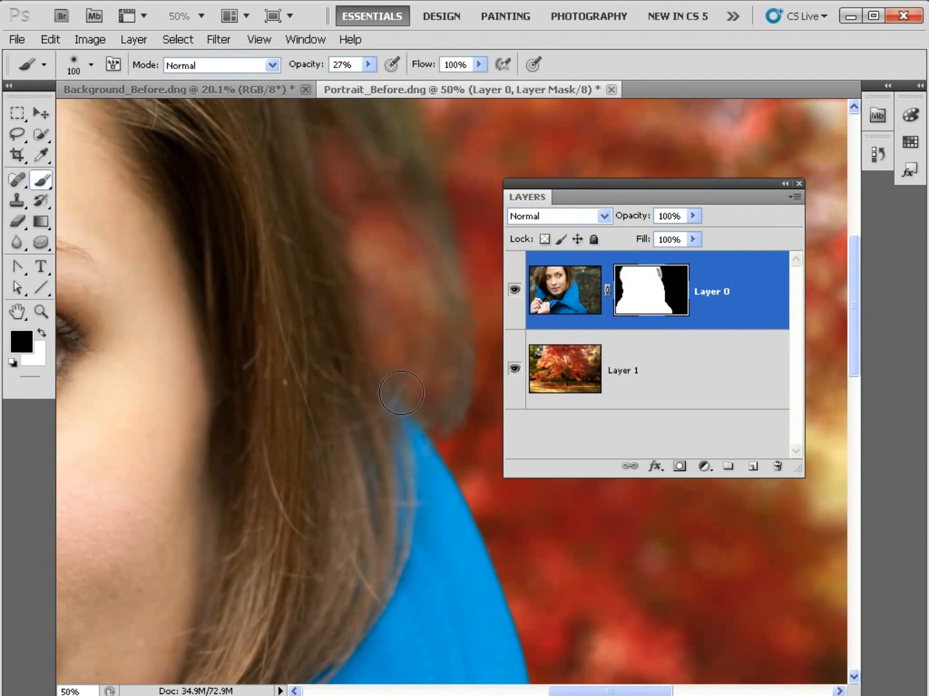
# Restore thin hair strands on the mask with a size 60 white brush at 27% opacity
pyautogui.press('[')
pyautogui.press('[')
pyautogui.press('[')
pyautogui.press('[')
pyautogui.click(43, 332)
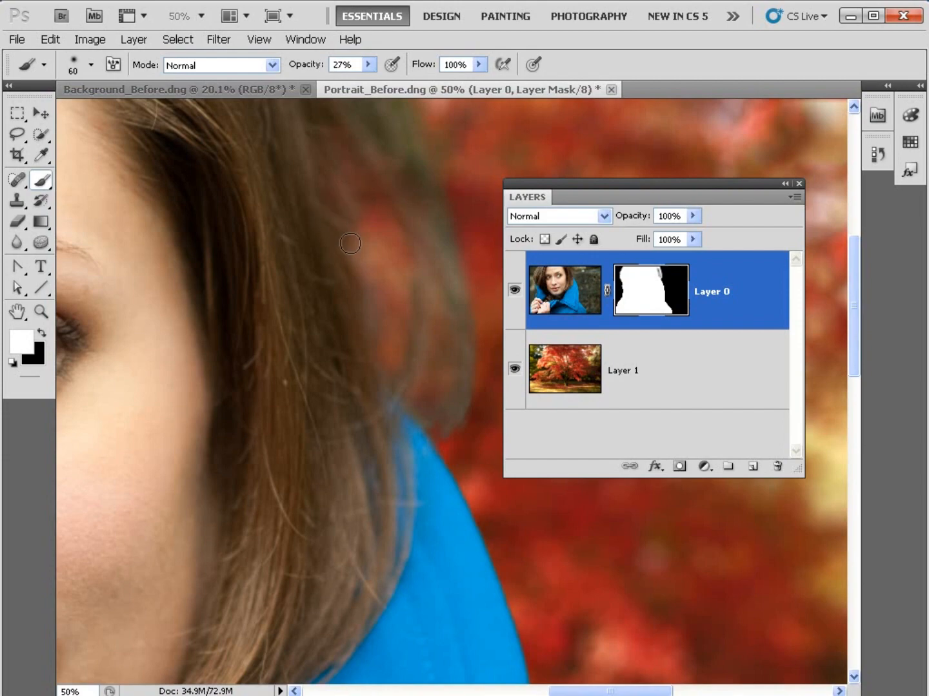
# Add a Hue/Saturation adjustment layer above the portrait and set the Cyans hue to 154
pyautogui.hotkey('ctrl', '-')
pyautogui.hotkey('ctrl', '-')
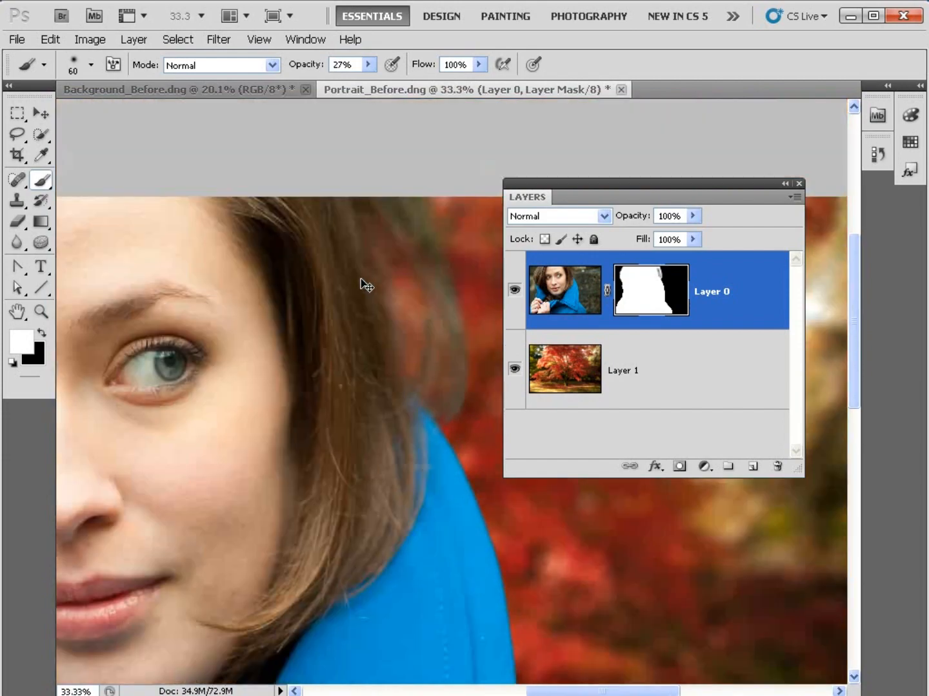
pyautogui.press('Tab')
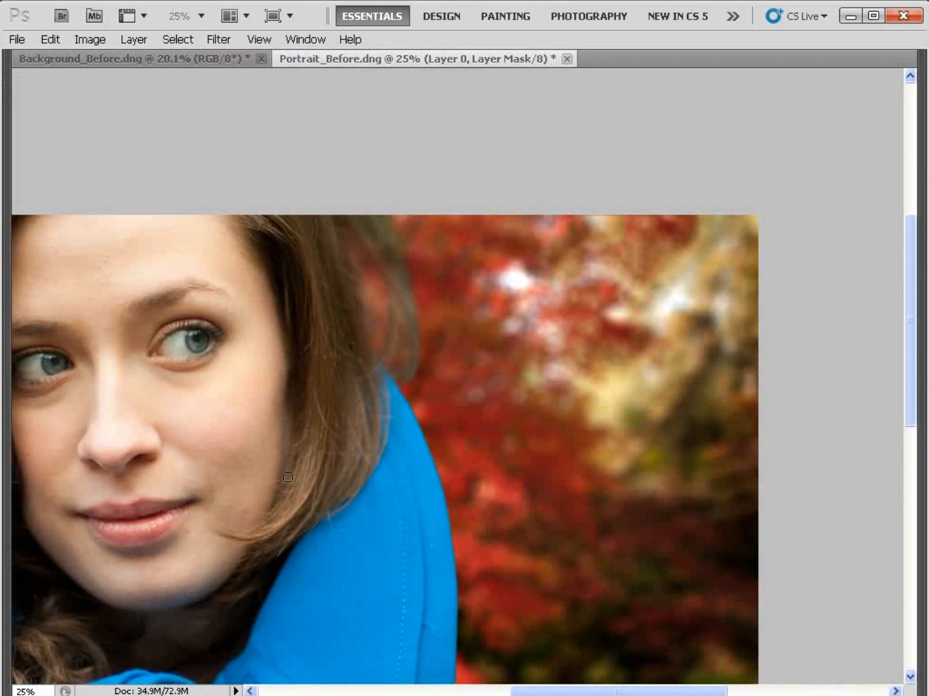
pyautogui.moveTo(287, 477); pyautogui.dragTo(500, 352)
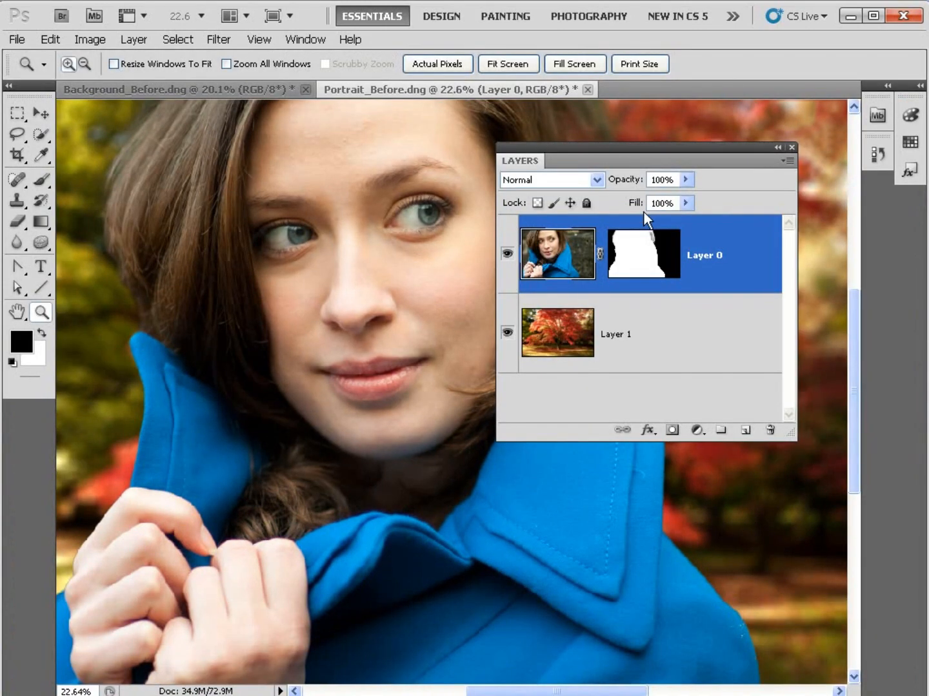
pyautogui.click(697, 430)
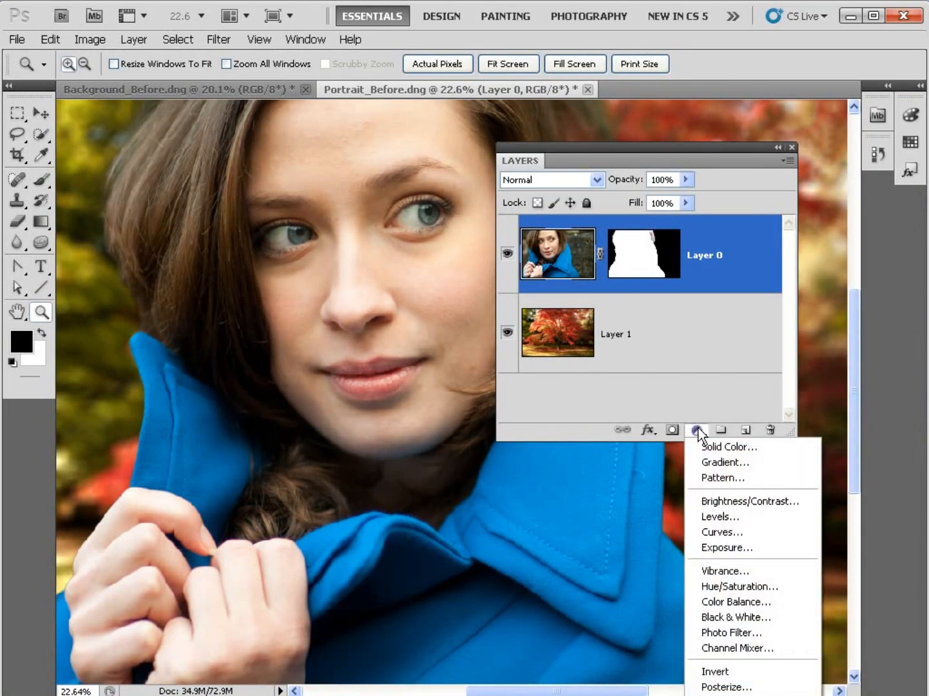
pyautogui.click(744, 587)
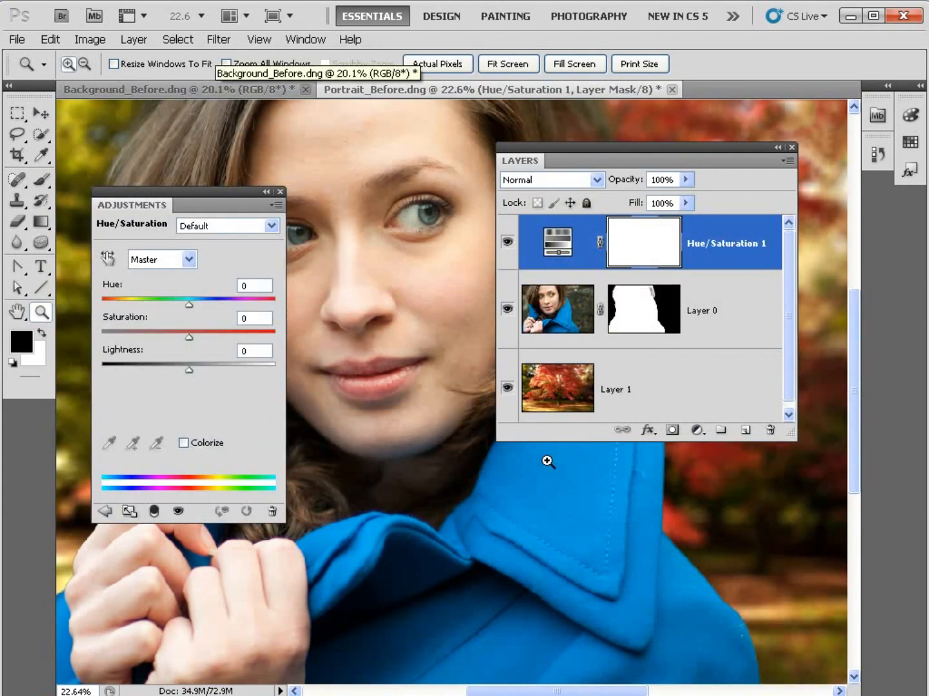
pyautogui.click(153, 262)
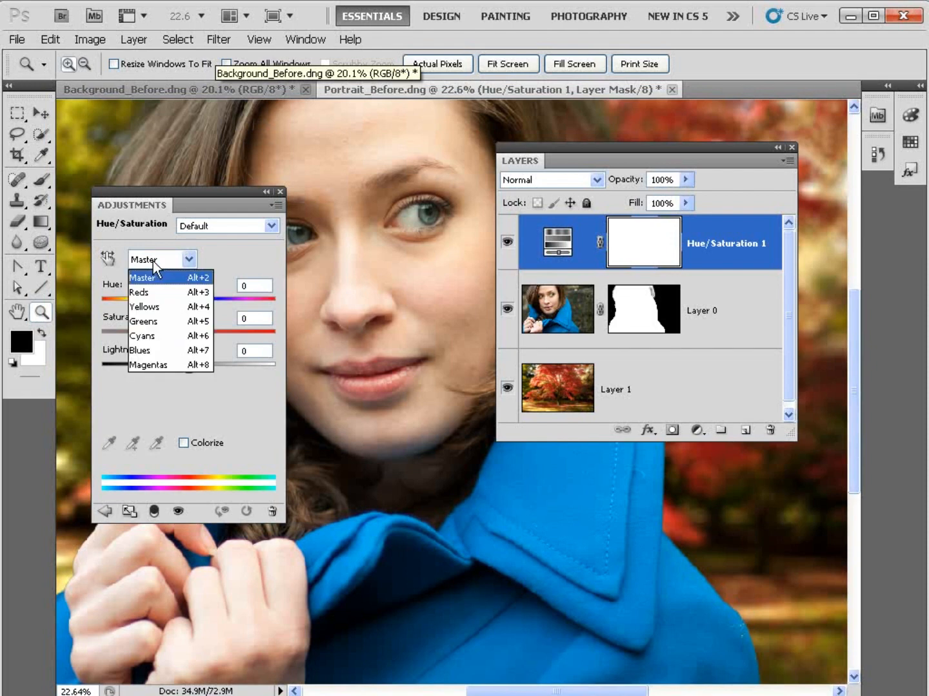
pyautogui.click(167, 336)
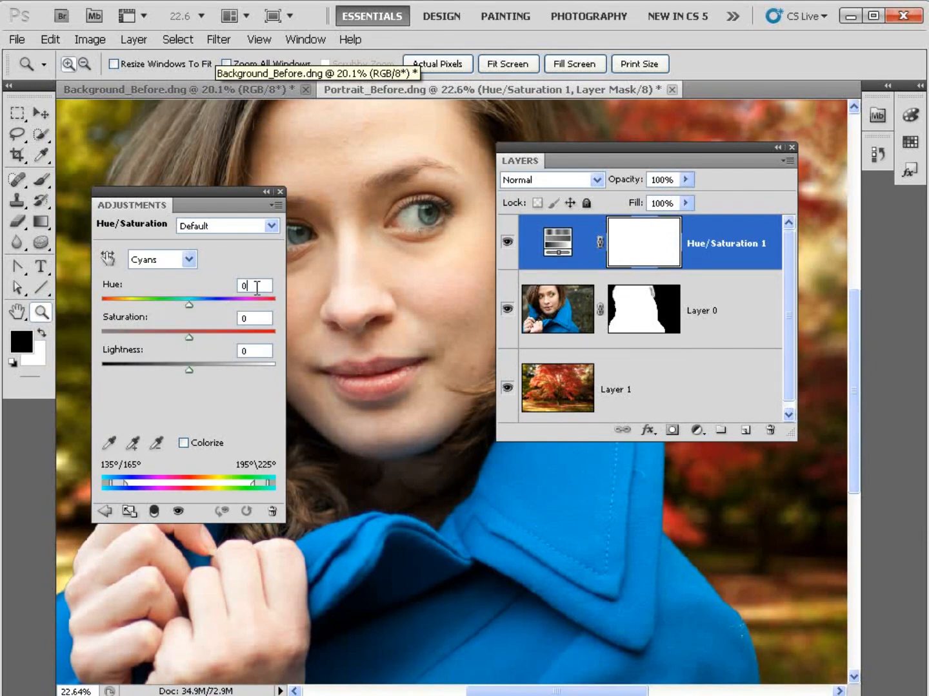
pyautogui.click(231, 289)
pyautogui.write('154')
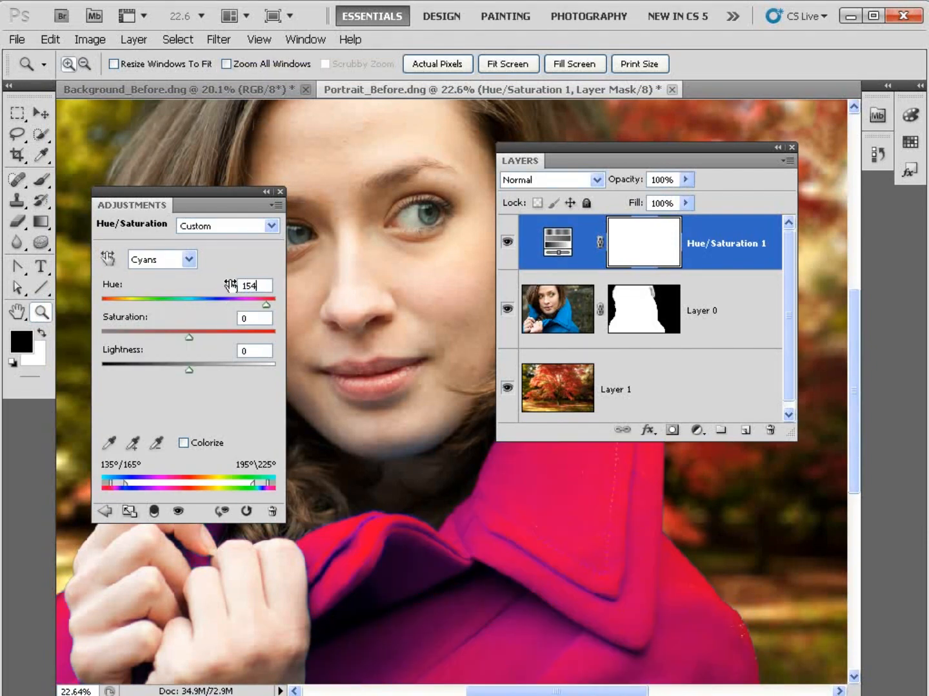
# Set the Blues hue to 154 in the Hue/Saturation adjustment and close its settings
pyautogui.click(169, 261)
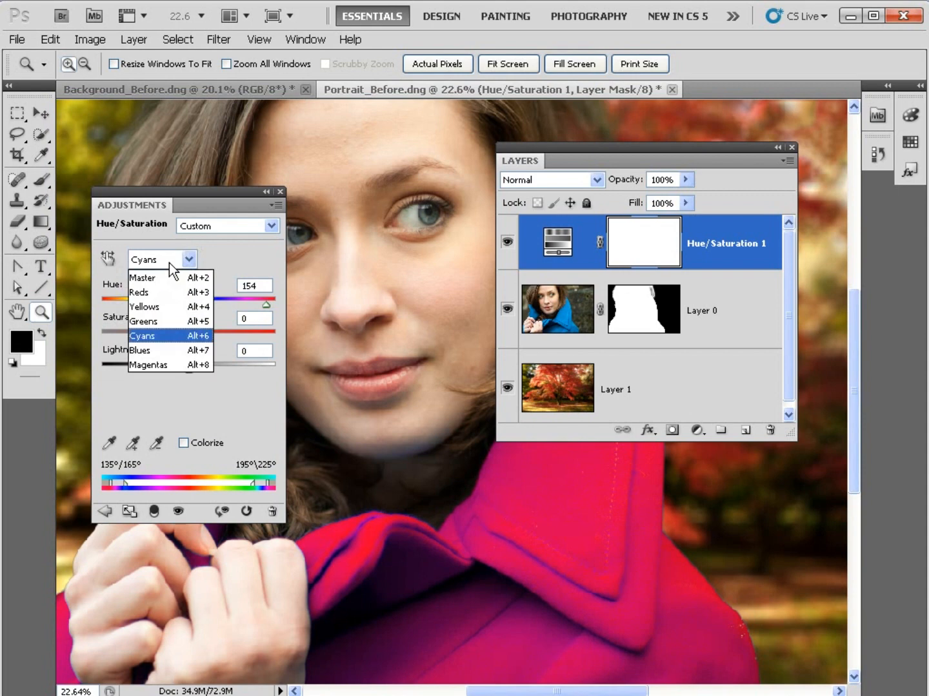
pyautogui.click(167, 348)
pyautogui.click(252, 285)
pyautogui.write('1')
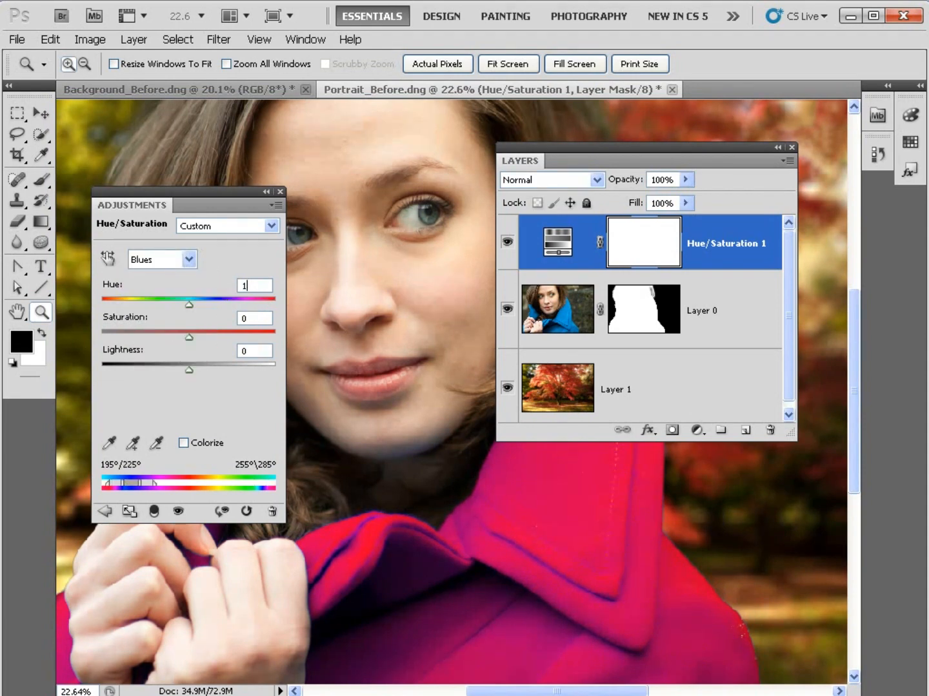
pyautogui.write('54')
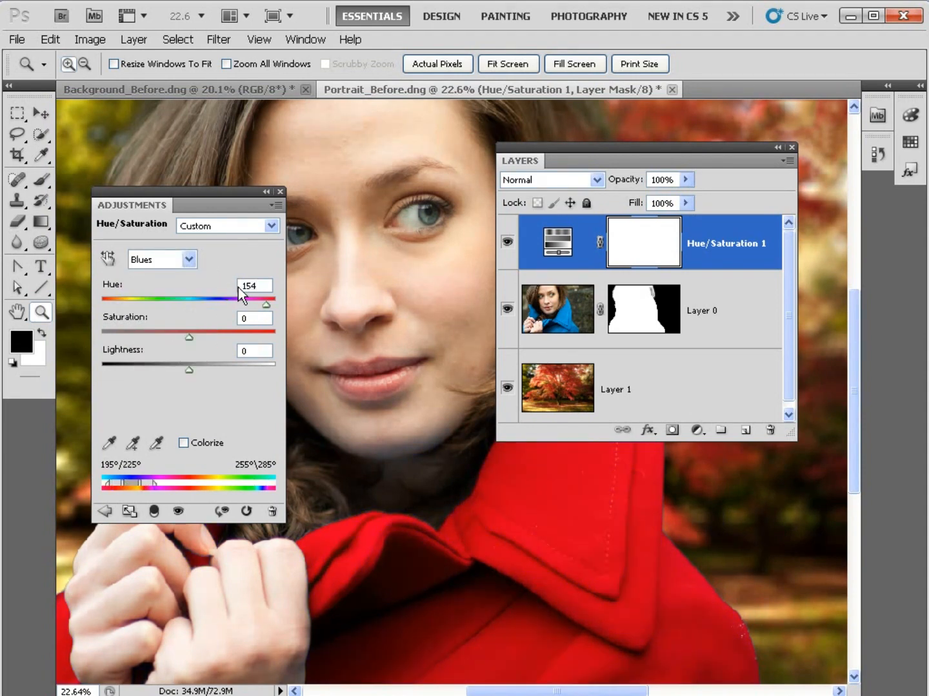
pyautogui.click(280, 192)
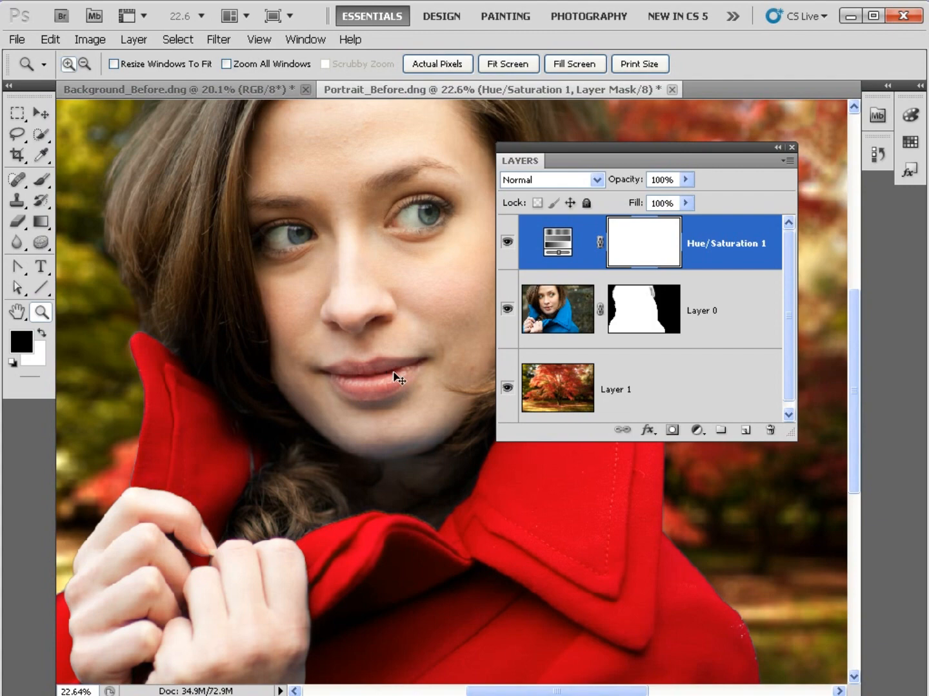
# Merge the hue adjustment into the portrait layer, and merge the portrait with the tree background into one layer
pyautogui.press('Delete')
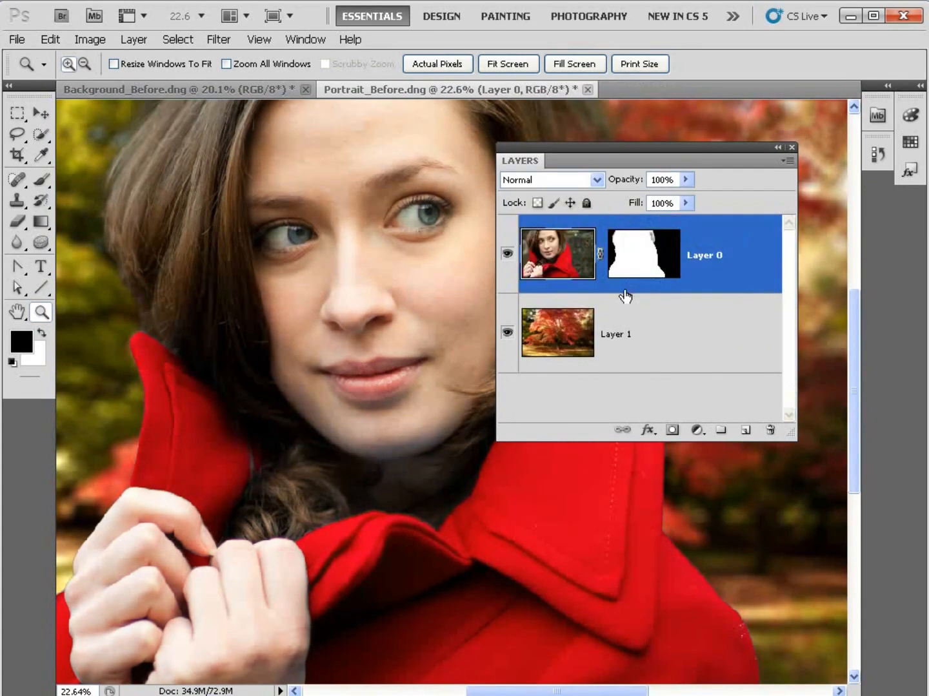
pyautogui.hotkey('ctrl', 'e')
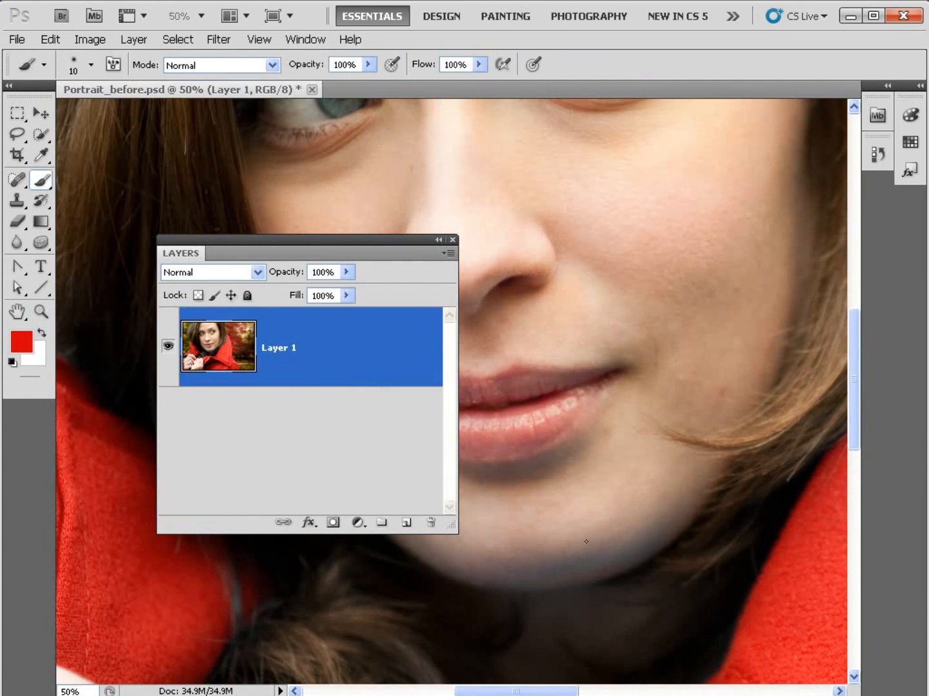
# Add an empty layer in Color blend mode and sample the chin's skin tone from Layer 1 as the painting colour
pyautogui.click(407, 524)
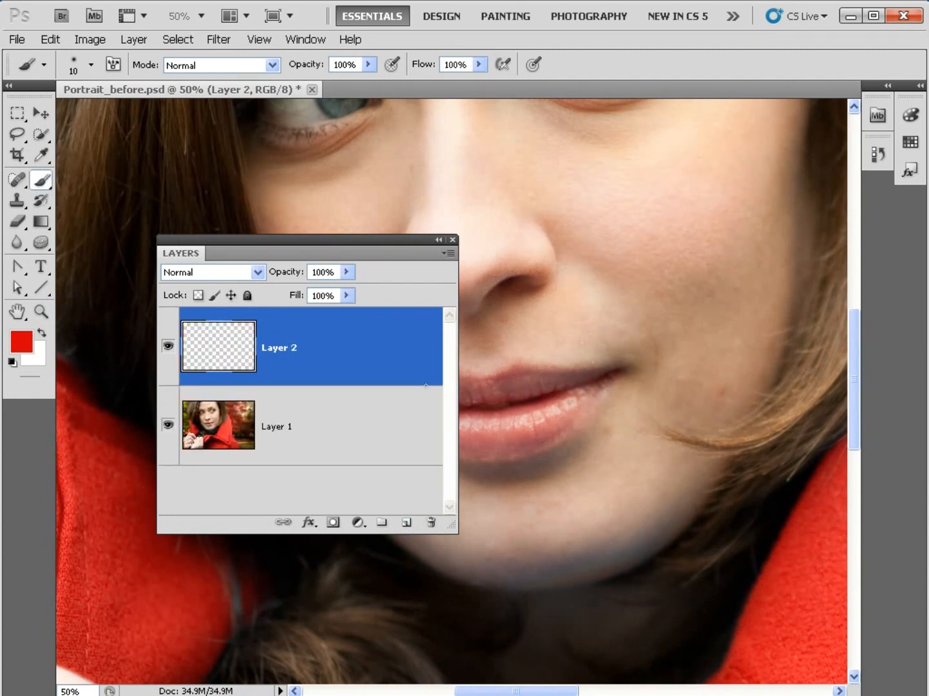
pyautogui.press('alt')
pyautogui.click(223, 436)
pyautogui.keyDown('alt'); pyautogui.click(614, 515); pyautogui.keyUp('alt')
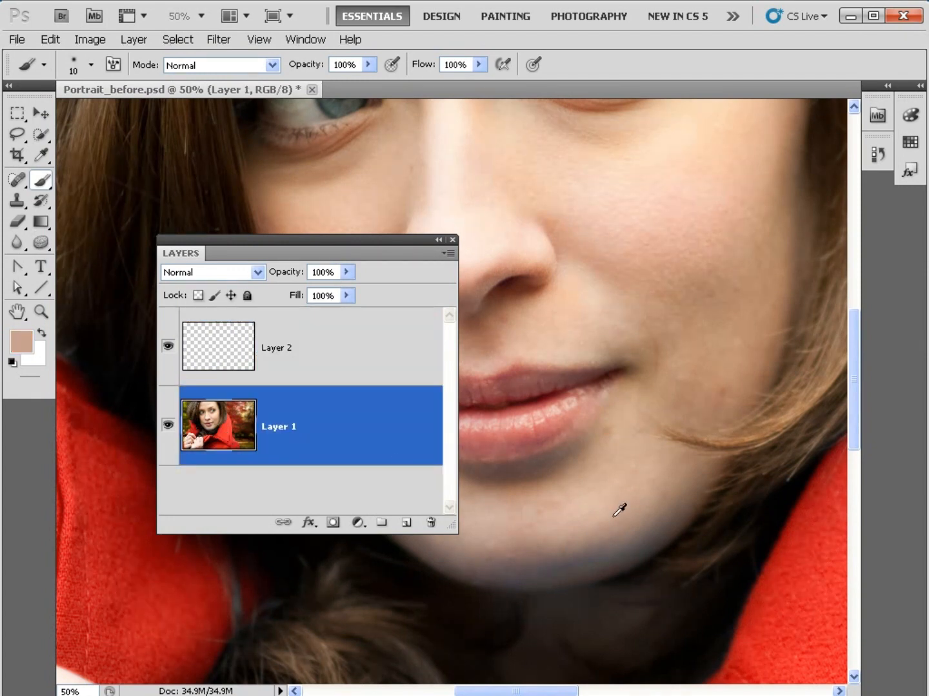
pyautogui.click(218, 356)
pyautogui.click(233, 274)
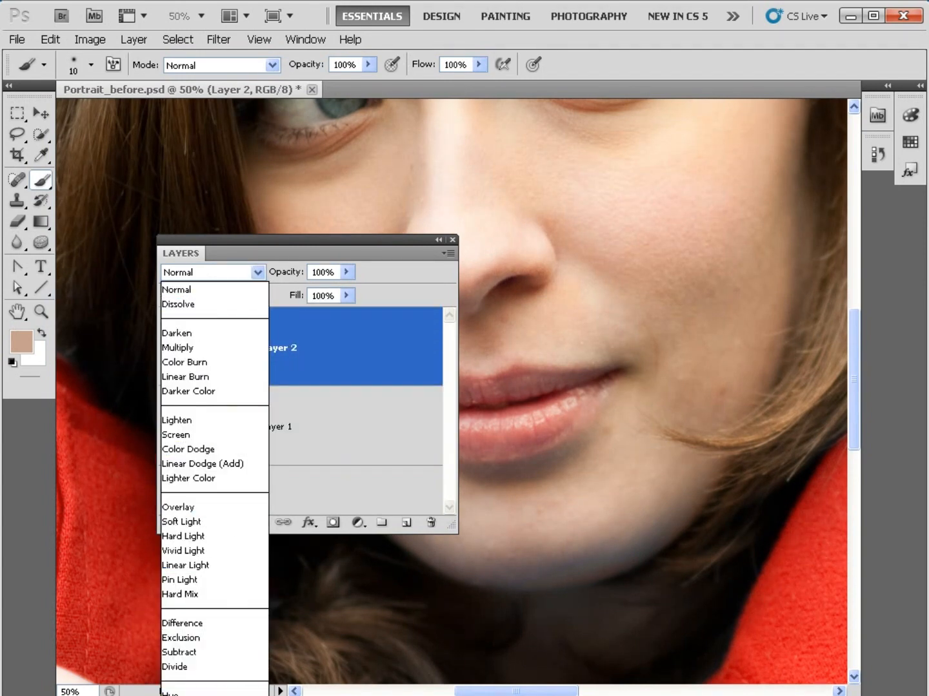
pyautogui.click(187, 695)
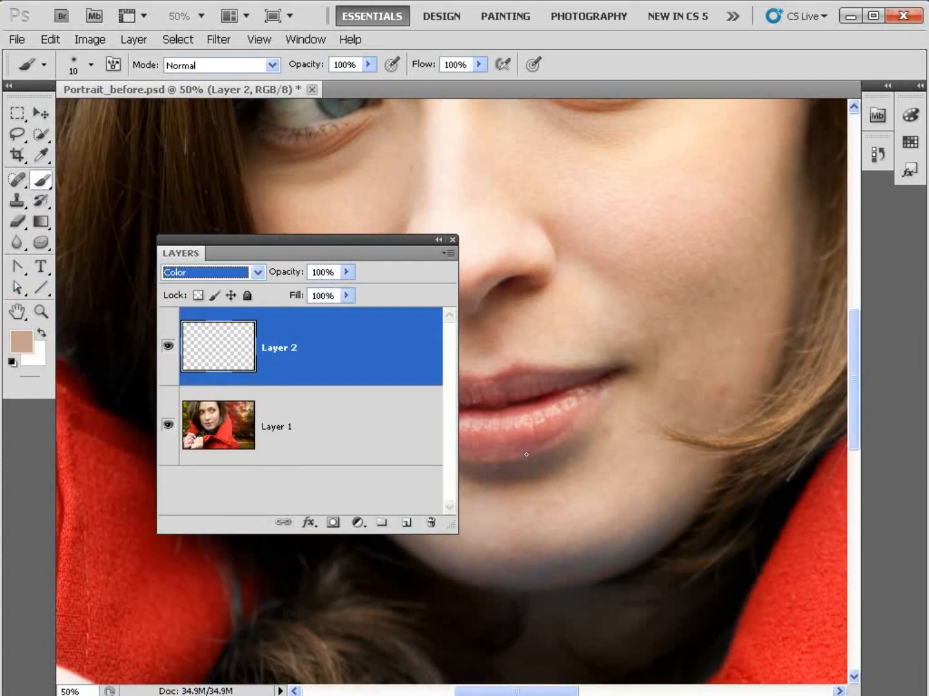
# Paint the skin tone over the bluish cast along the chin on Layer 2, enlarging the brush to size 70
pyautogui.press(']')
pyautogui.moveTo(573, 548); pyautogui.dragTo(586, 554)
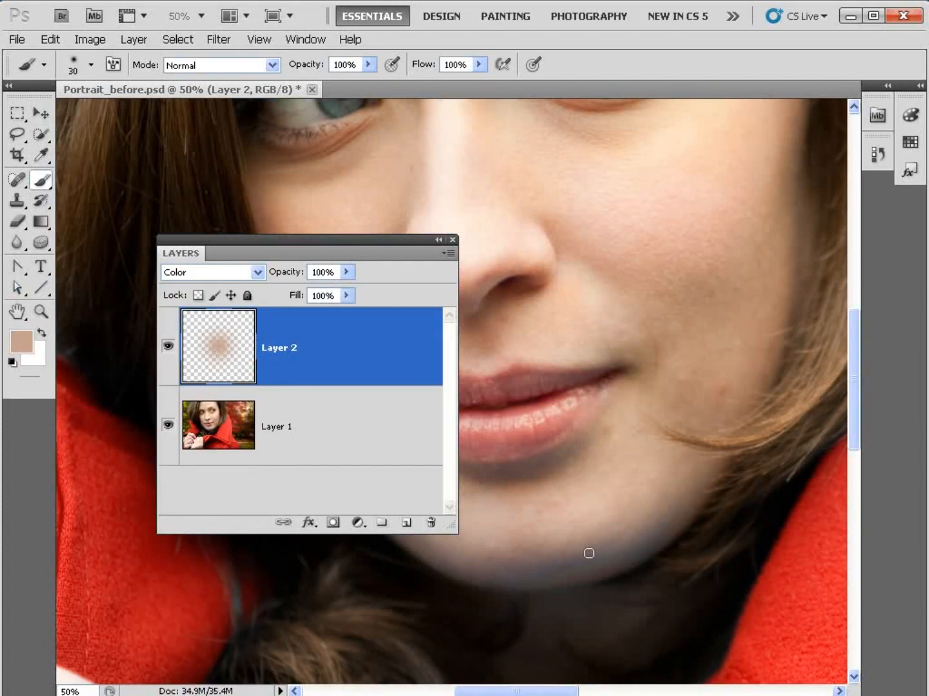
pyautogui.press(']')
pyautogui.press(']')
pyautogui.press(']')
pyautogui.press(']')
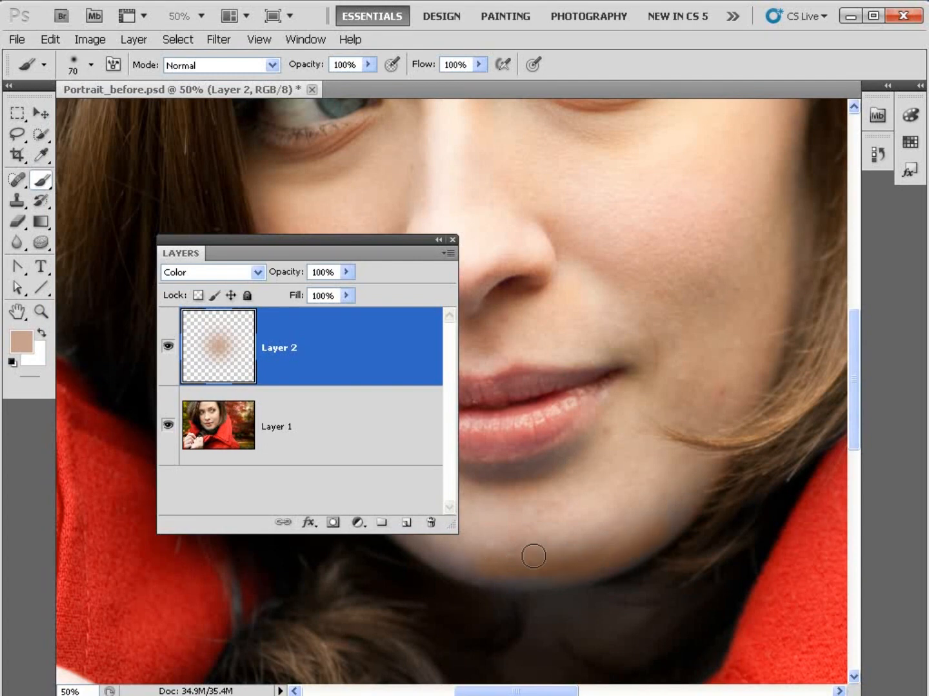
pyautogui.moveTo(534, 556)
pyautogui.mouseDown()
pyautogui.moveTo(472, 566)
pyautogui.moveTo(592, 569)
pyautogui.moveTo(545, 570)
pyautogui.mouseUp()
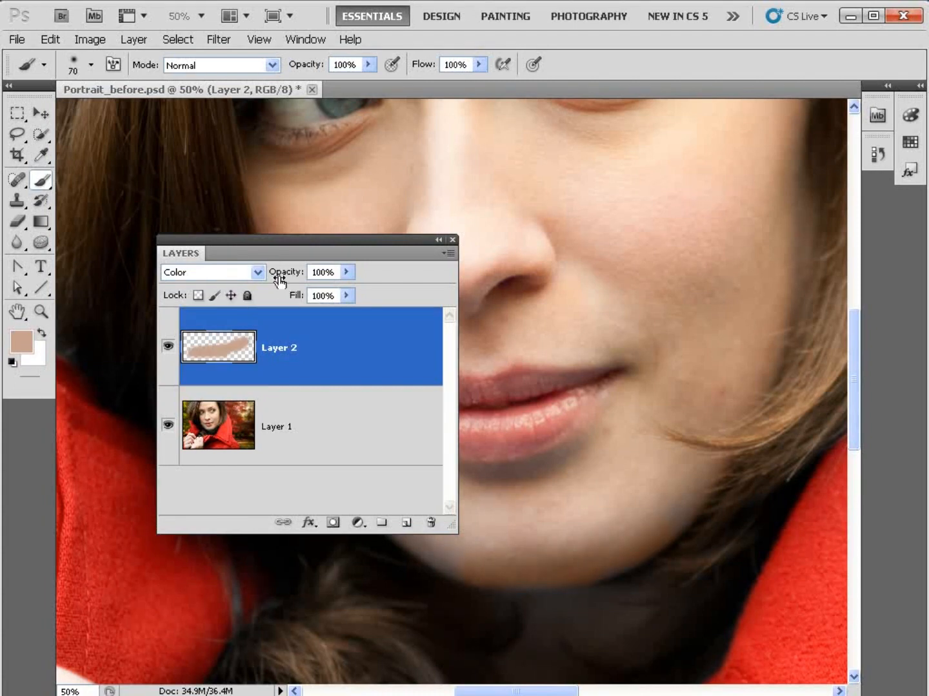
# Lower the opacity of the painted skin-tone Layer 2 to 28% and compare the chin with that layer hidden and shown
pyautogui.moveTo(278, 279); pyautogui.dragTo(217, 277)
pyautogui.click(168, 345)
pyautogui.press('z')
pyautogui.rightClick(598, 241)
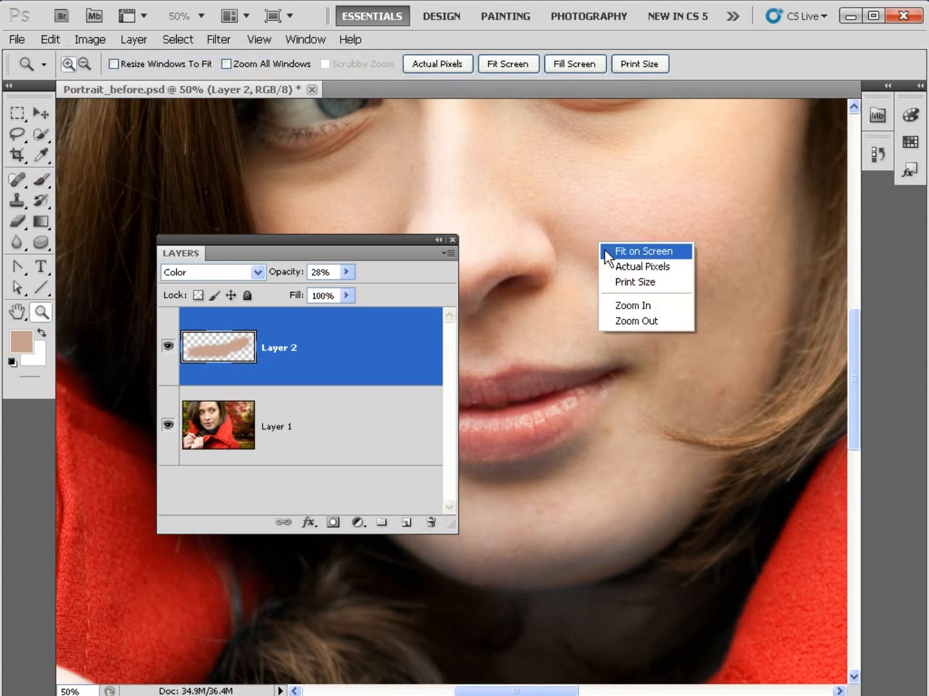
pyautogui.click(604, 250)
# Add a Photo Filter adjustment layer using Warming Filter (85) at 25% density above Layer 2, and compare the hands with and without it
pyautogui.moveTo(348, 241); pyautogui.dragTo(685, 177)
pyautogui.click(188, 589)
pyautogui.click(274, 577)
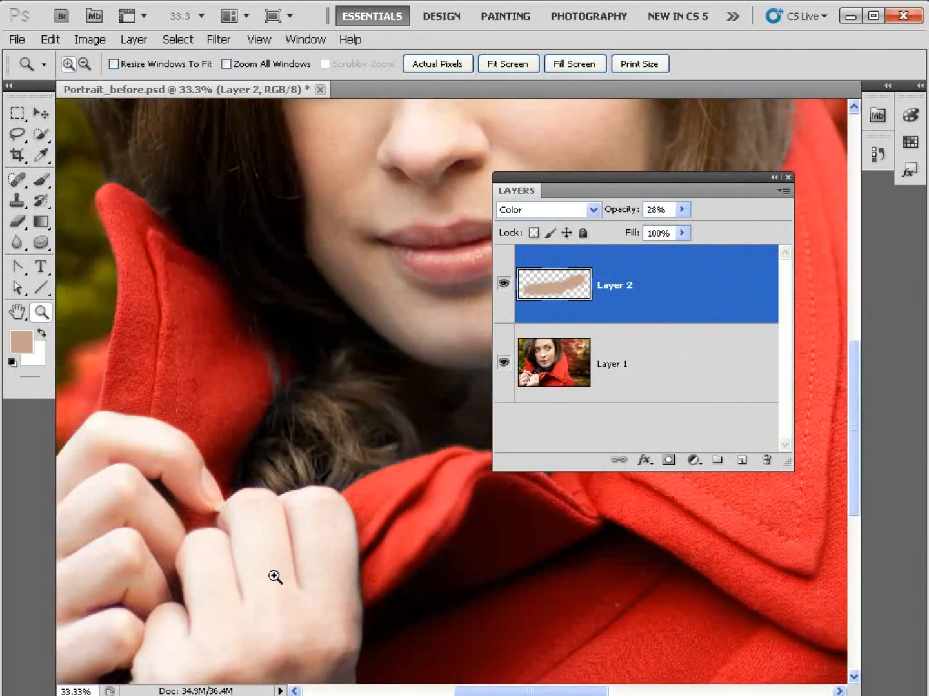
pyautogui.moveTo(274, 577); pyautogui.dragTo(337, 484)
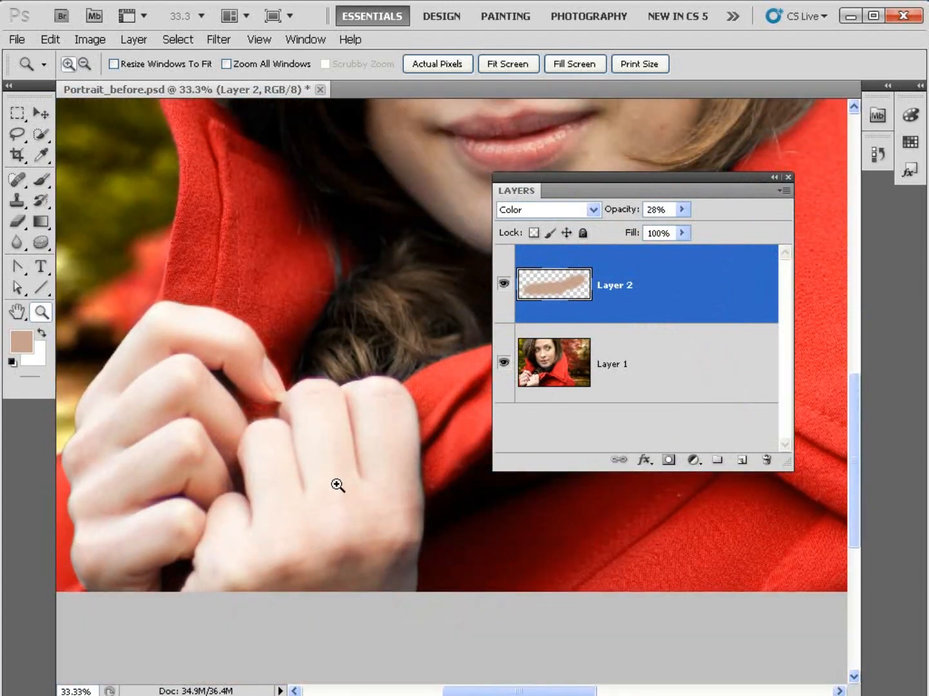
pyautogui.click(693, 461)
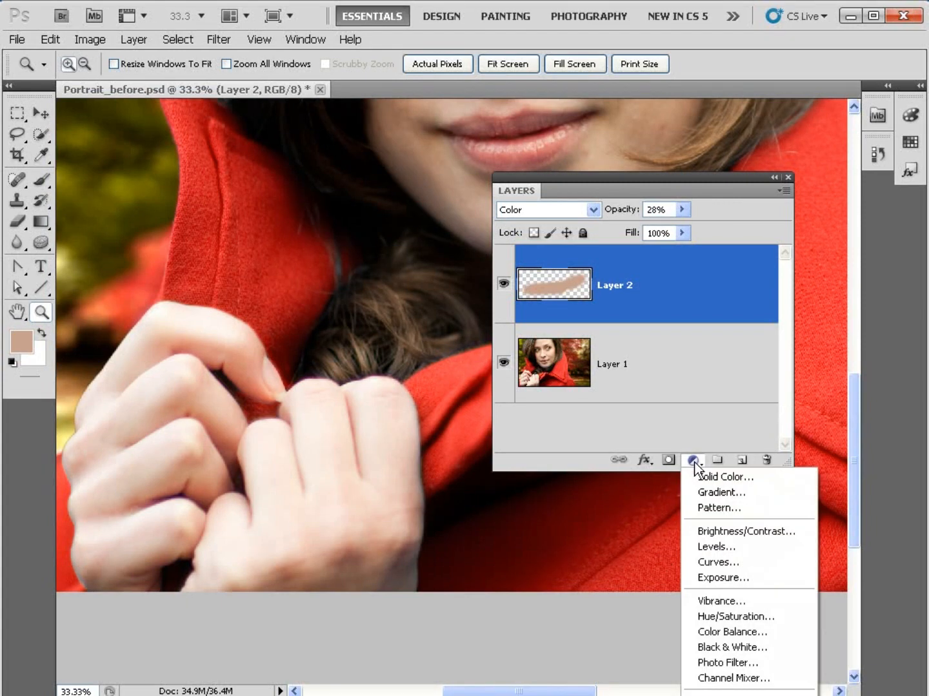
pyautogui.click(740, 664)
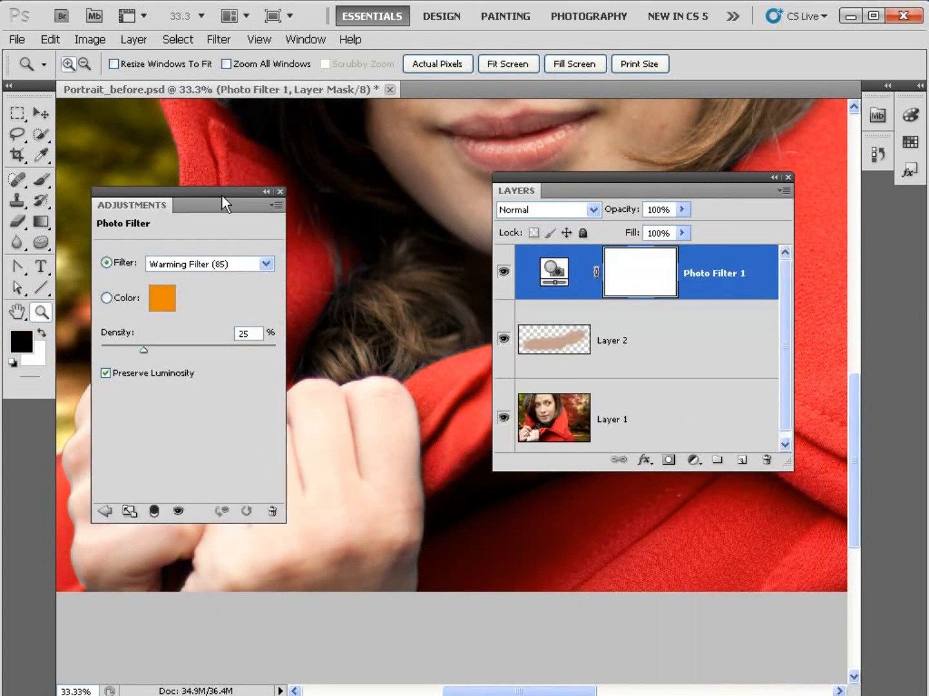
pyautogui.moveTo(222, 196); pyautogui.dragTo(459, 147)
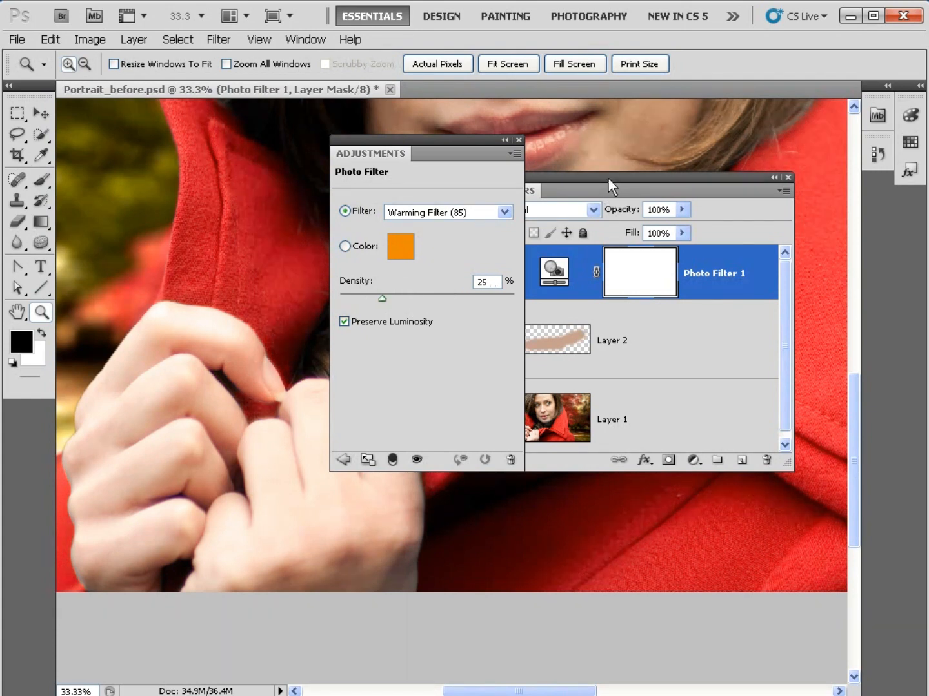
pyautogui.moveTo(608, 179); pyautogui.dragTo(687, 183)
pyautogui.click(583, 277)
pyautogui.click(583, 277)
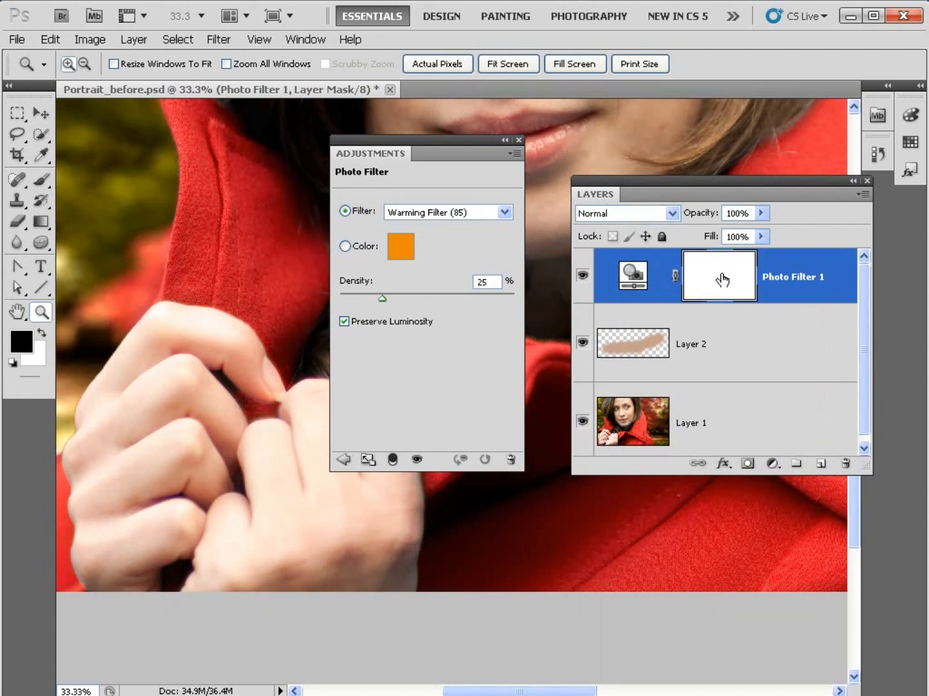
# Invert the Photo Filter mask to black and paint white over both hands with a brush of size 175
pyautogui.hotkey('ctrl', 'i')
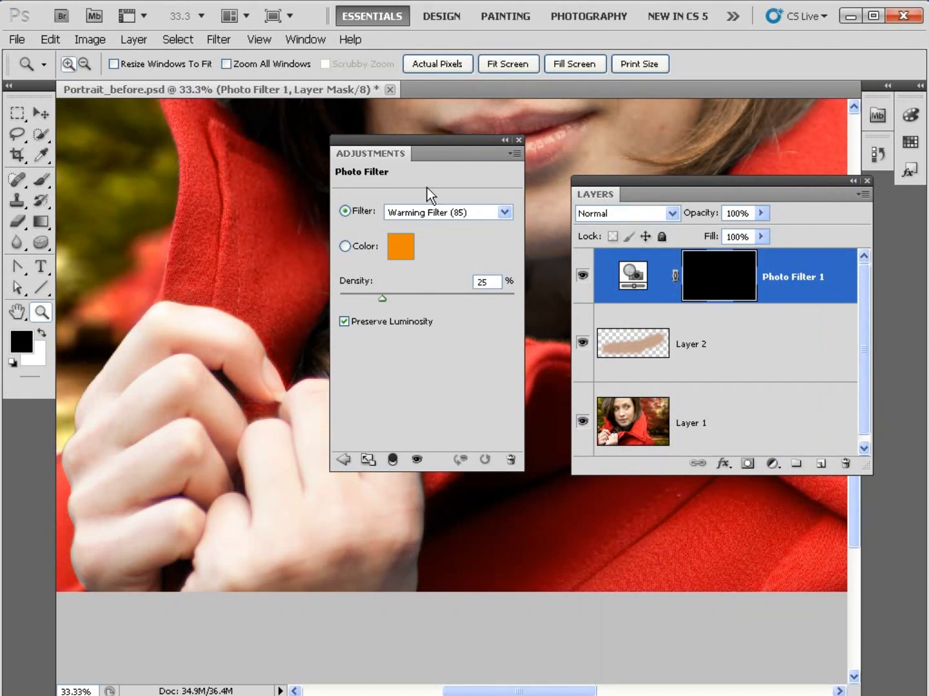
pyautogui.click(39, 182)
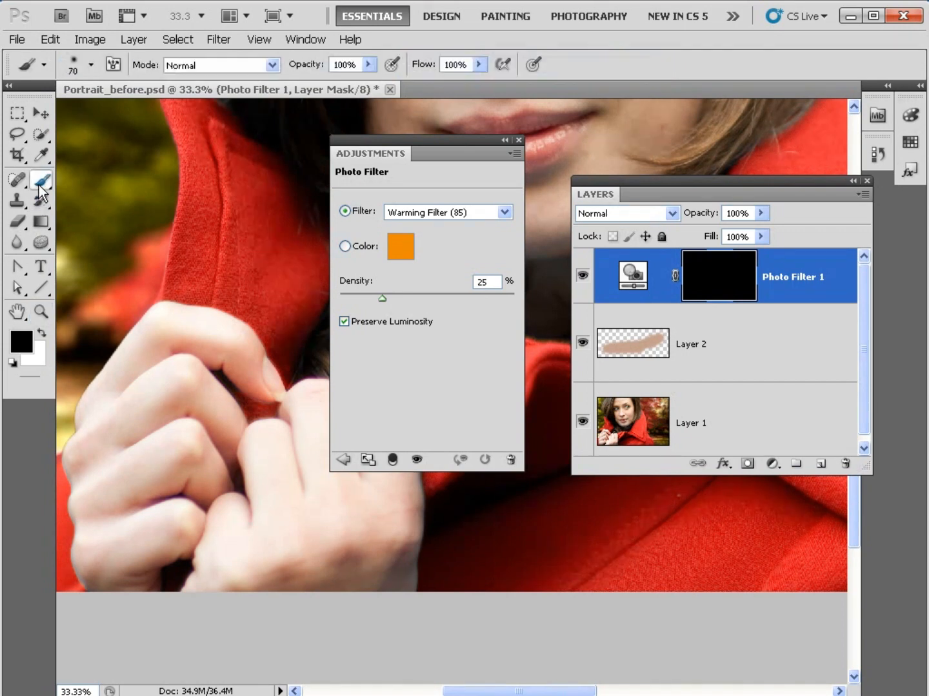
pyautogui.click(43, 334)
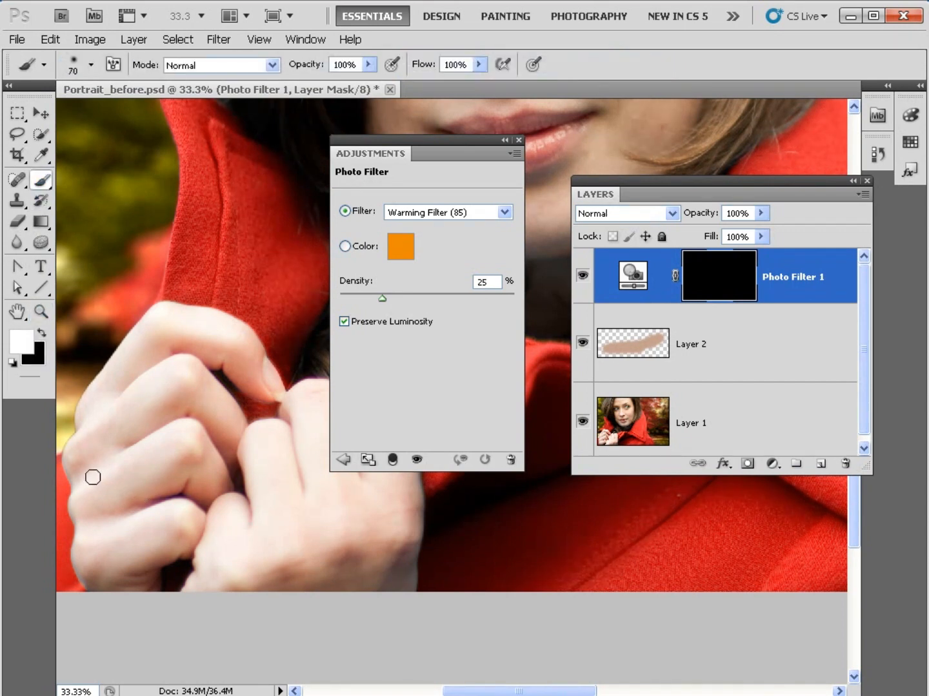
pyautogui.press(']')
pyautogui.press(']')
pyautogui.press(']')
pyautogui.press(']')
pyautogui.press(']')
pyautogui.press(']')
pyautogui.moveTo(329, 414)
pyautogui.mouseDown()
pyautogui.moveTo(248, 470)
pyautogui.moveTo(201, 551)
pyautogui.moveTo(210, 550)
pyautogui.mouseUp()
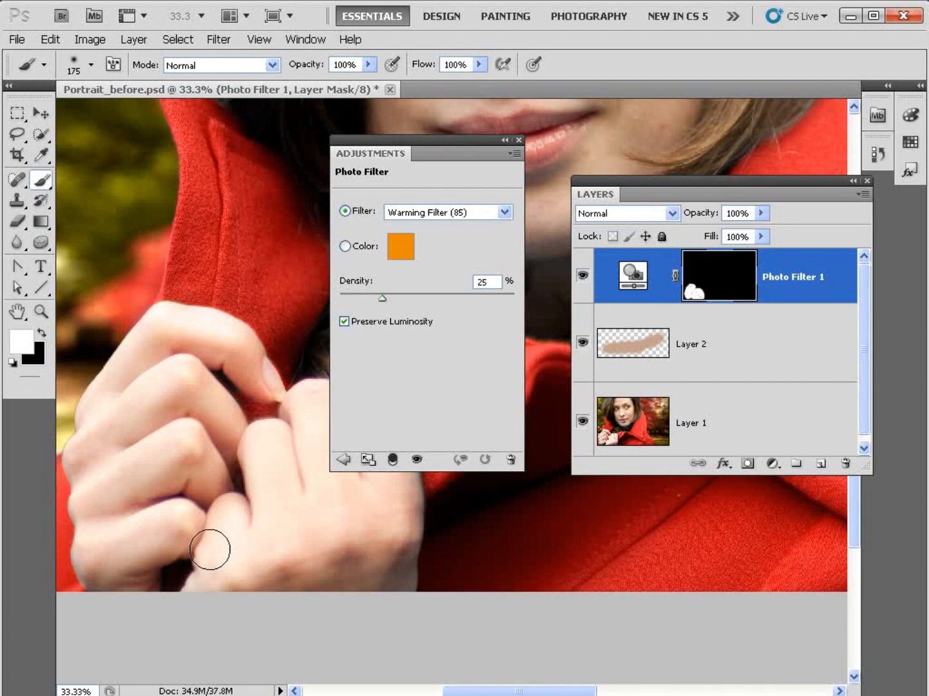
# Check the whole portrait without the panels and flatten the image into a single Background layer
pyautogui.press('Tab')
pyautogui.press('z')
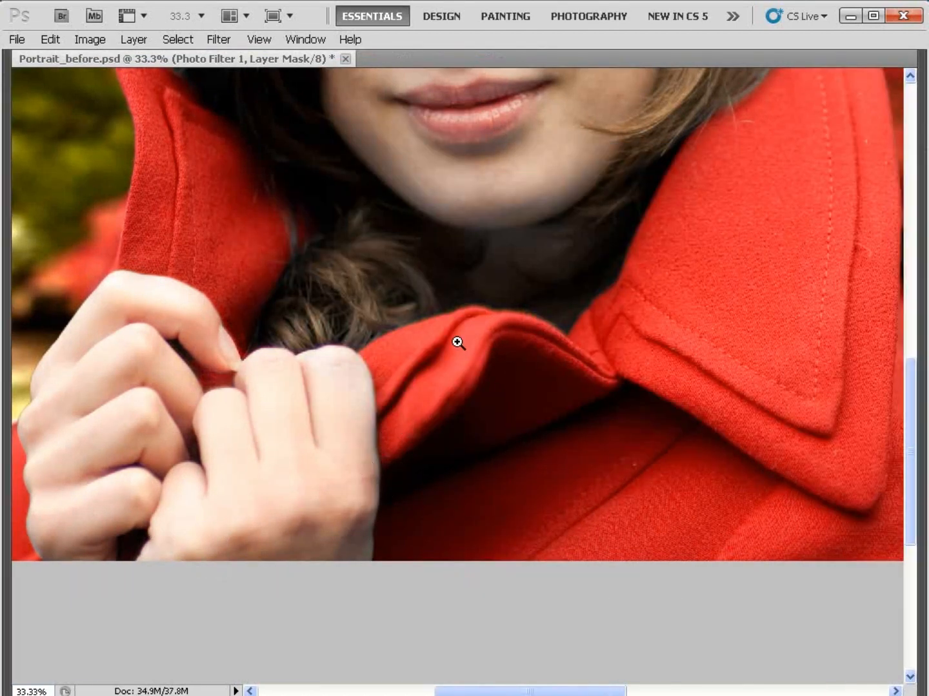
pyautogui.click(462, 332)
pyautogui.rightClick(476, 339)
pyautogui.click(477, 355)
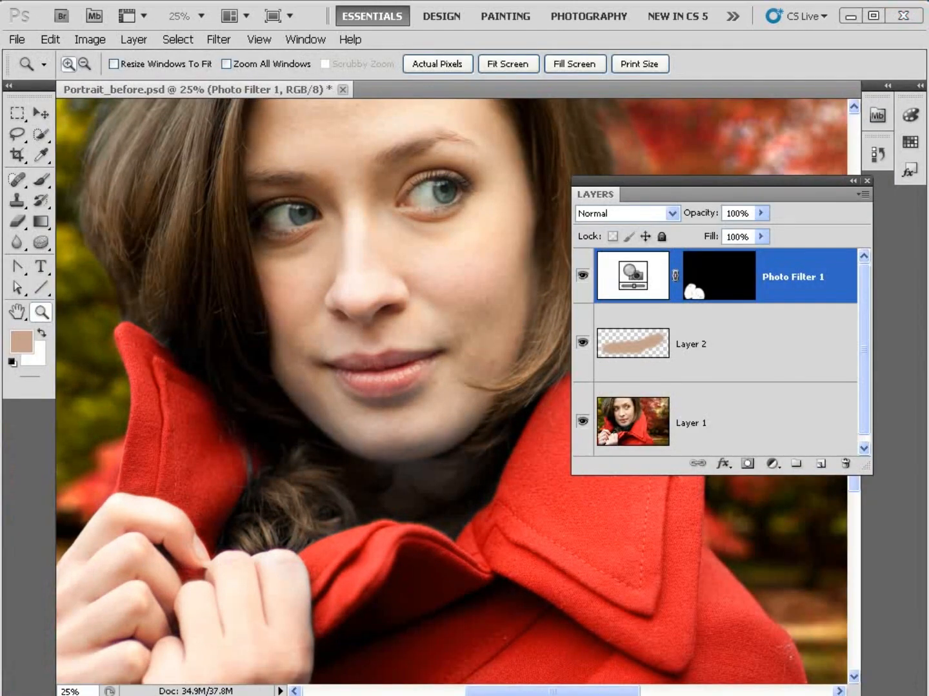
pyautogui.click(133, 39)
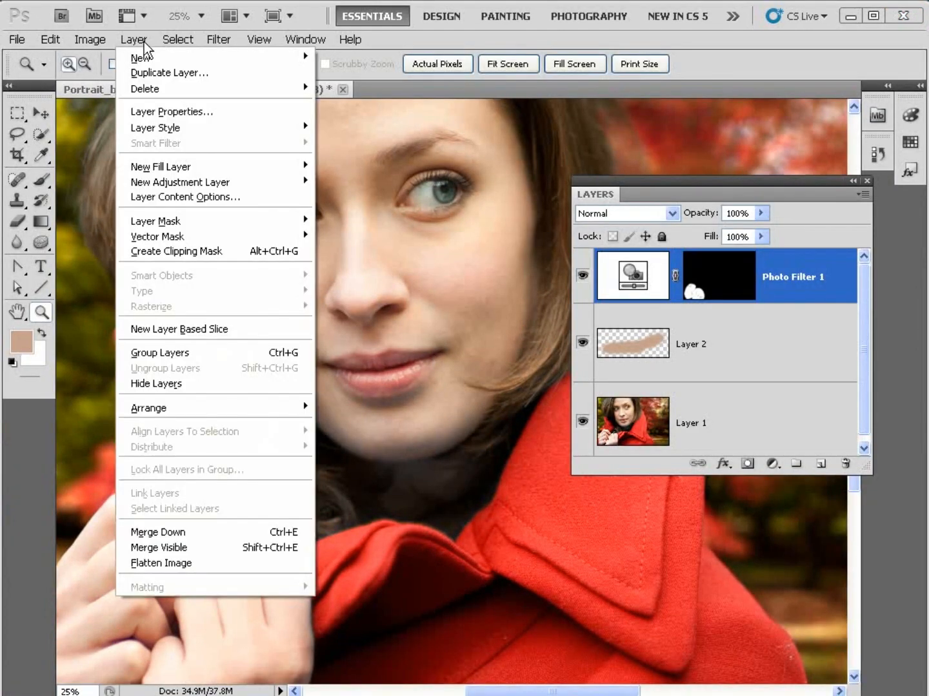
pyautogui.click(160, 563)
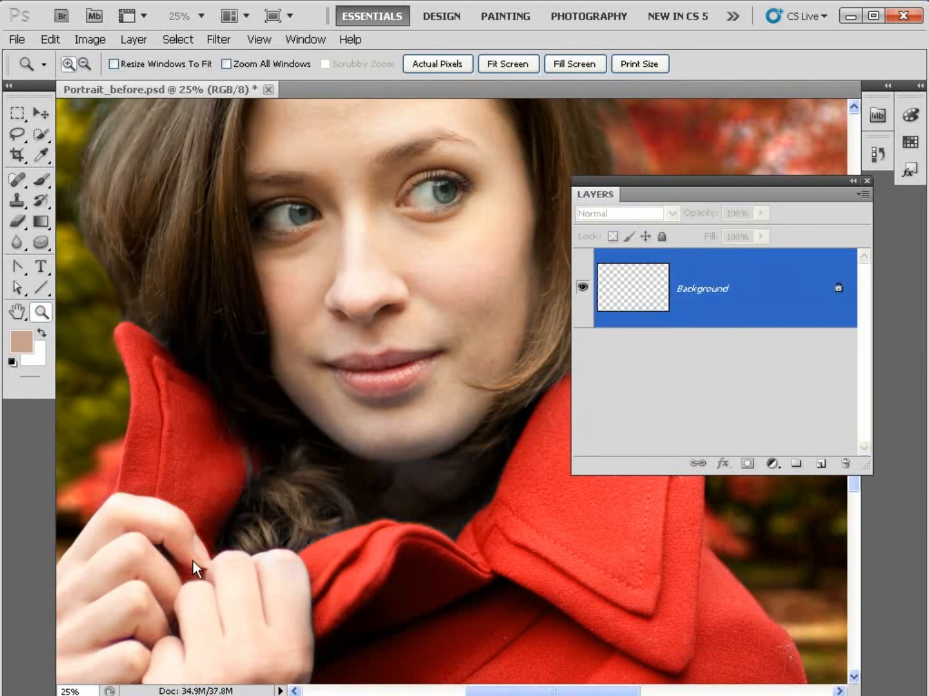
# Apply Smart Sharpen with amount 95%, radius 1.5 px and Lens Blur removal, checking the eye in the preview, and view the result without panels
pyautogui.click(206, 38)
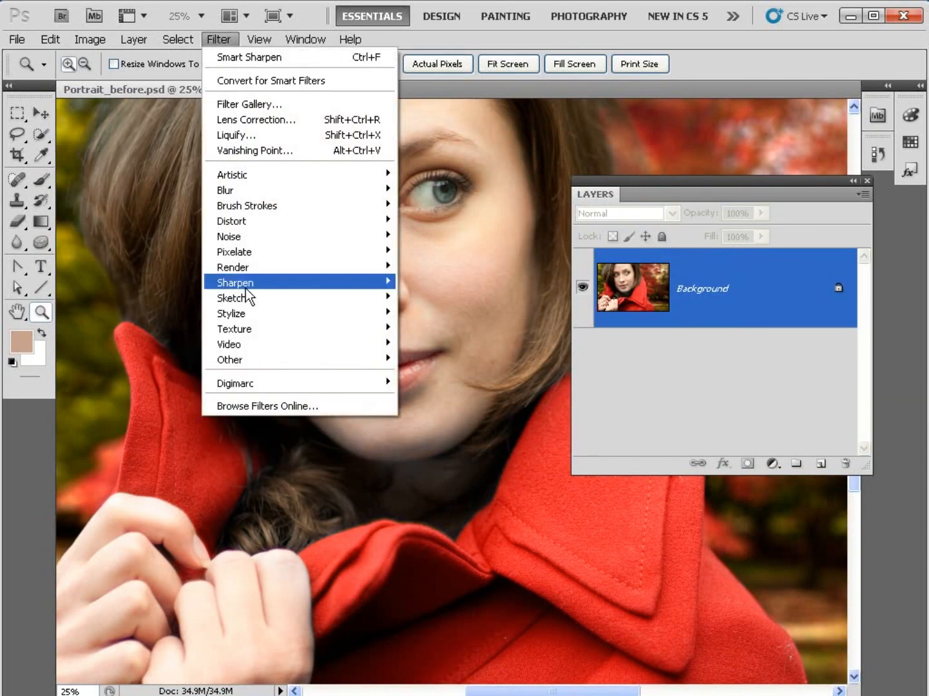
pyautogui.moveTo(257, 284)
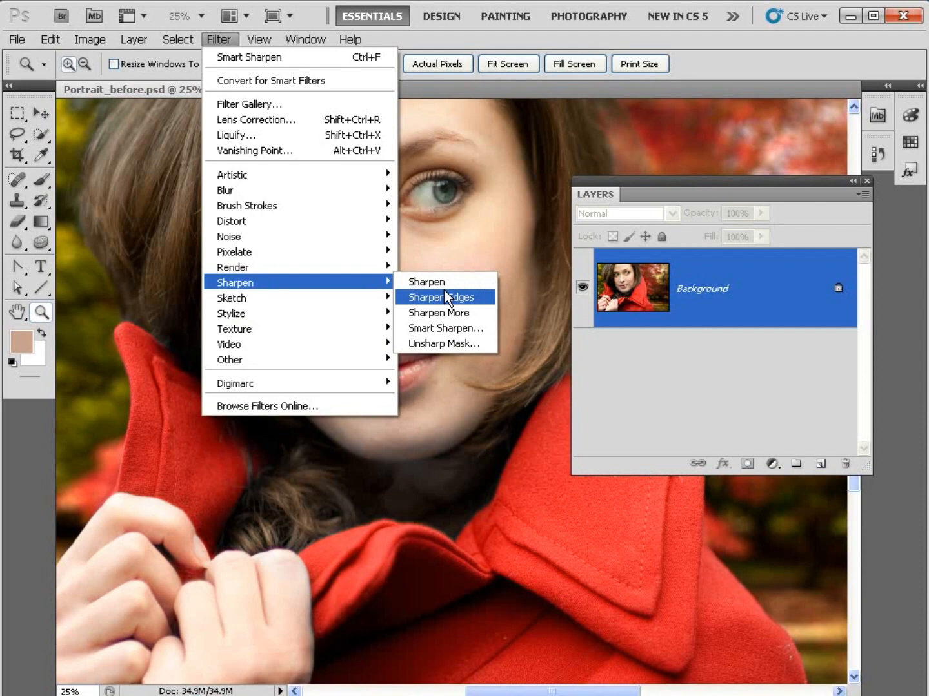
pyautogui.click(454, 326)
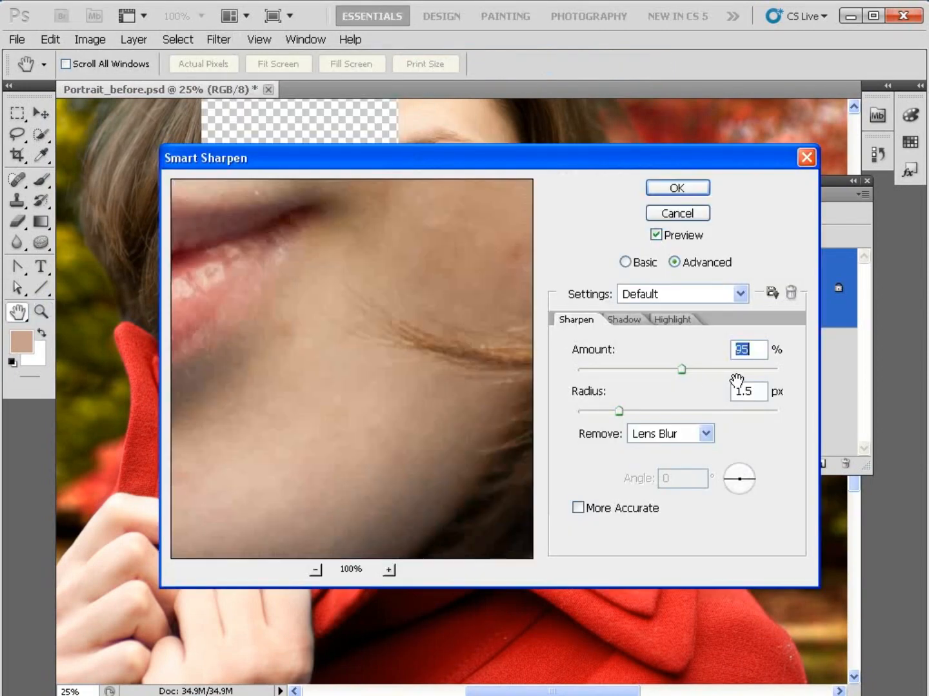
pyautogui.moveTo(328, 298); pyautogui.dragTo(379, 476)
pyautogui.moveTo(379, 194); pyautogui.dragTo(440, 471)
pyautogui.moveTo(421, 275); pyautogui.dragTo(361, 379)
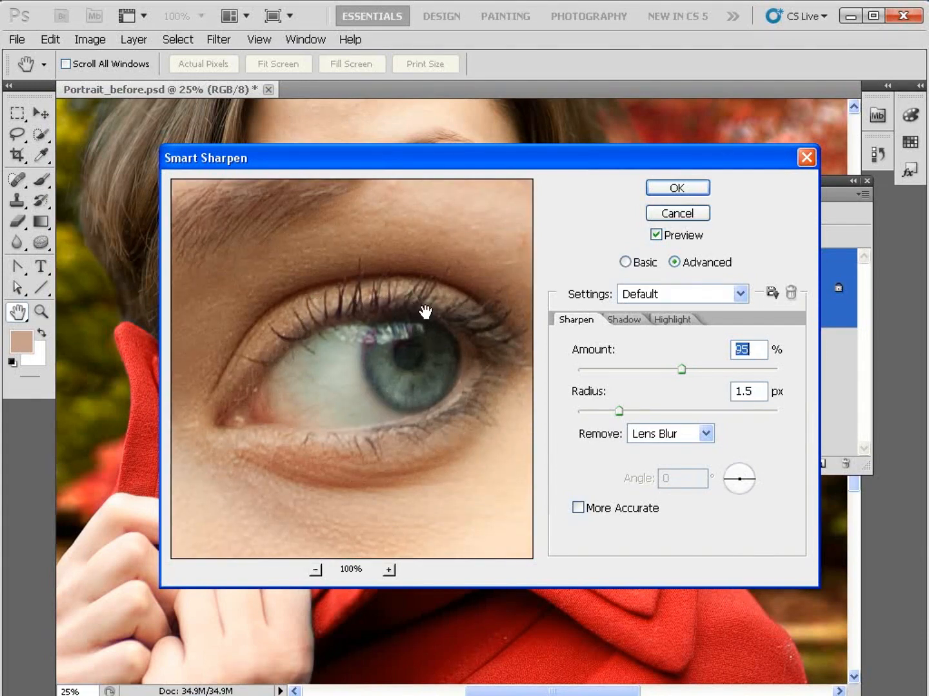
pyautogui.click(664, 187)
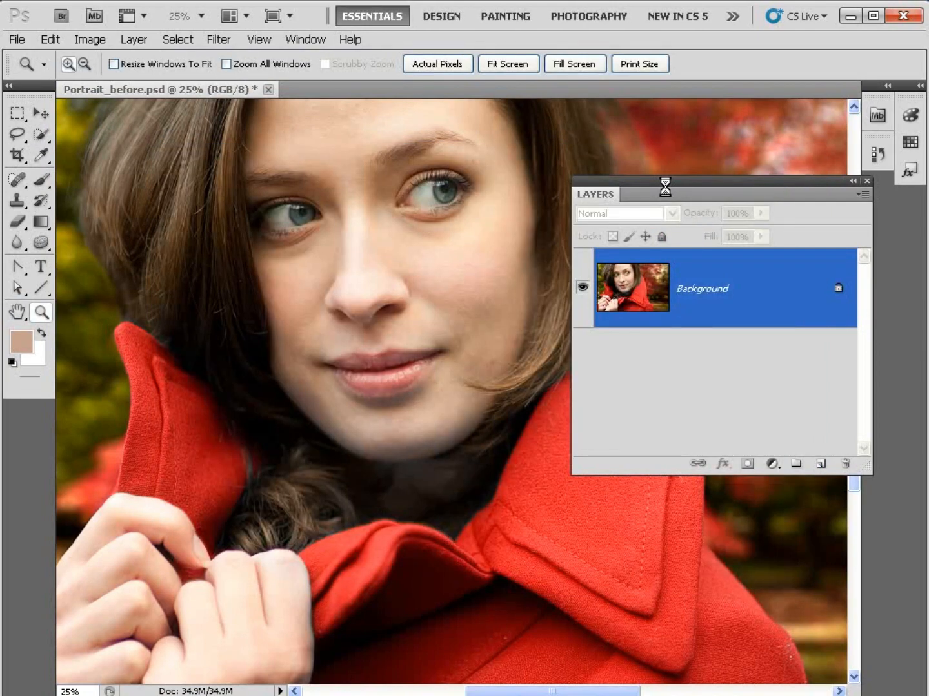
pyautogui.press('Tab')
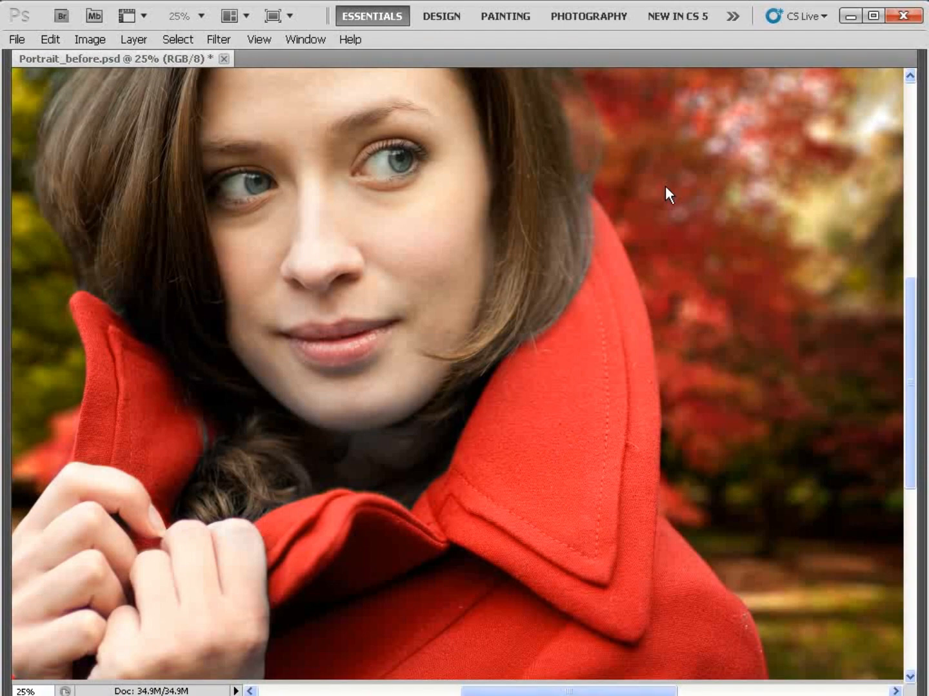